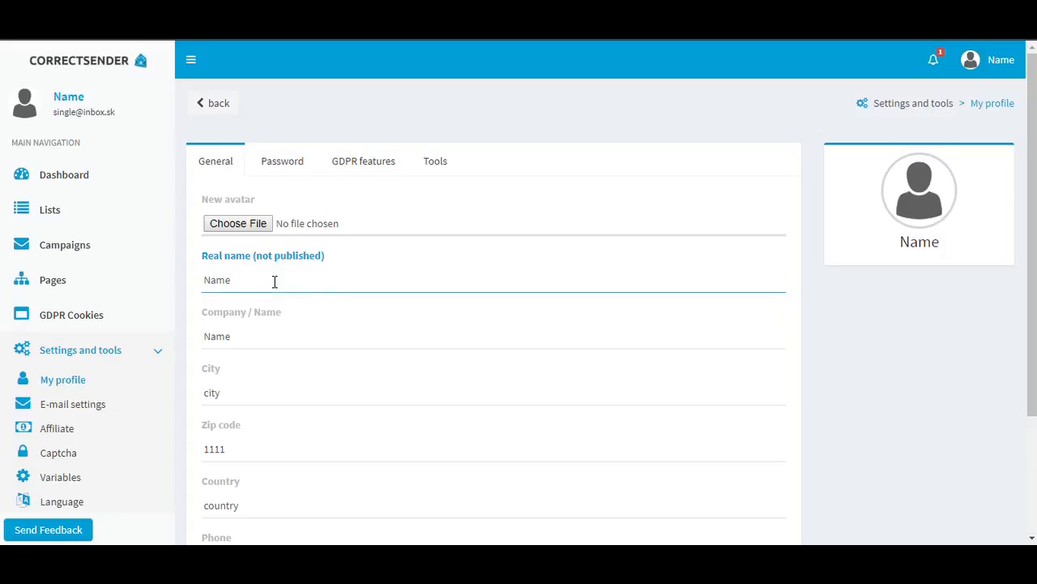
Replace the profile's real name with the account holder's full name and set the company to Test Company
key(BackSpace)
key(BackSpace)
key(BackSpace)
key(BackSpace)
text(Peter Pan)
drag(239, 338, 162, 347)
text(Test Company)
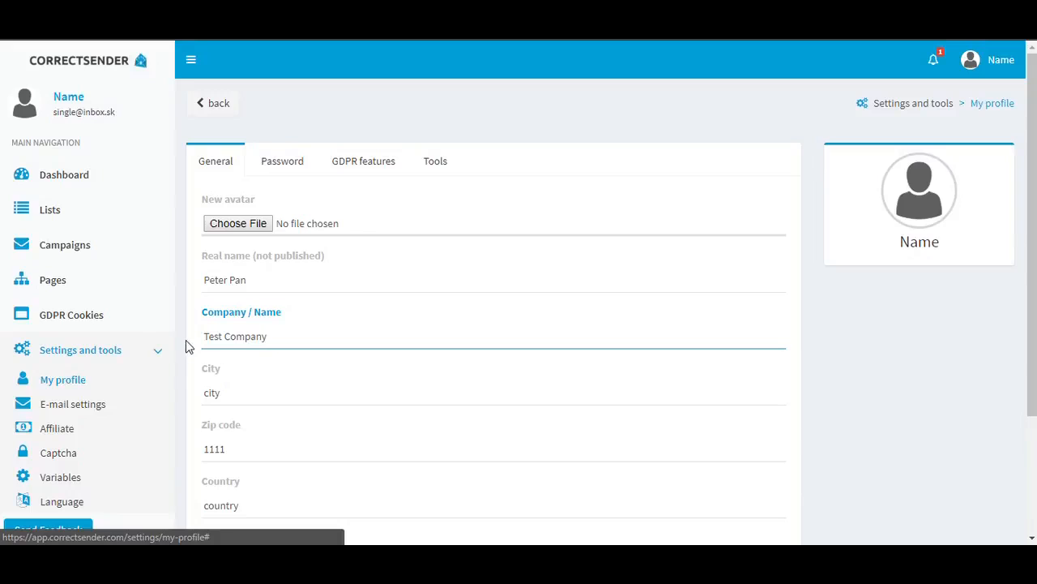
Set the profile's city to New York and replace the placeholder zip code with the actual one
click(223, 392)
key(BackSpace)
key(BackSpace)
key(BackSpace)
key(BackSpace)
text(New York)
double_click(233, 446)
text(324TT)
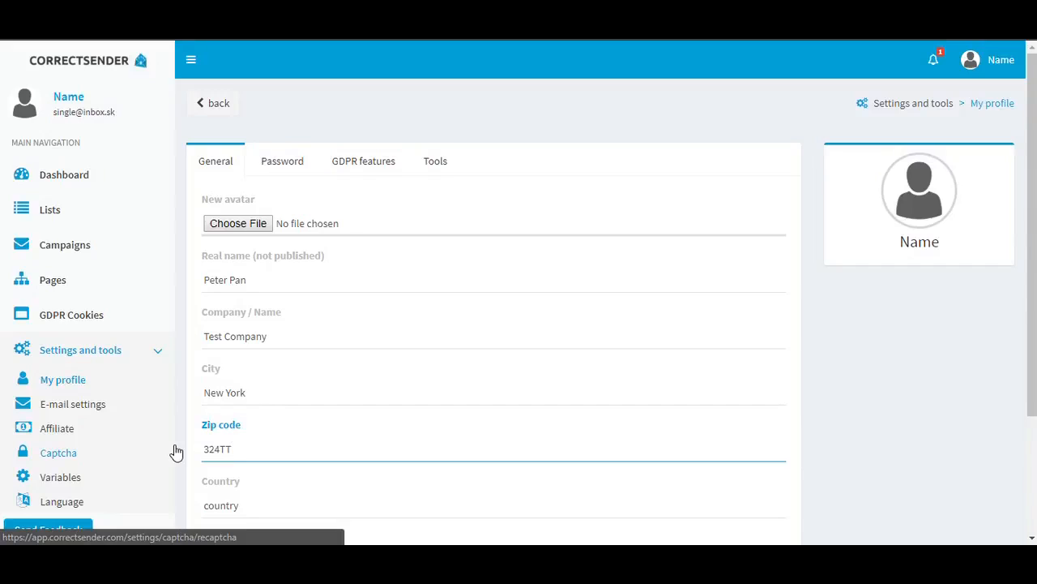
Set the profile's country to USA
click(260, 506)
key(BackSpace)
key(BackSpace)
key(BackSpace)
key(BackSpace)
key(BackSpace)
key(BackSpace)
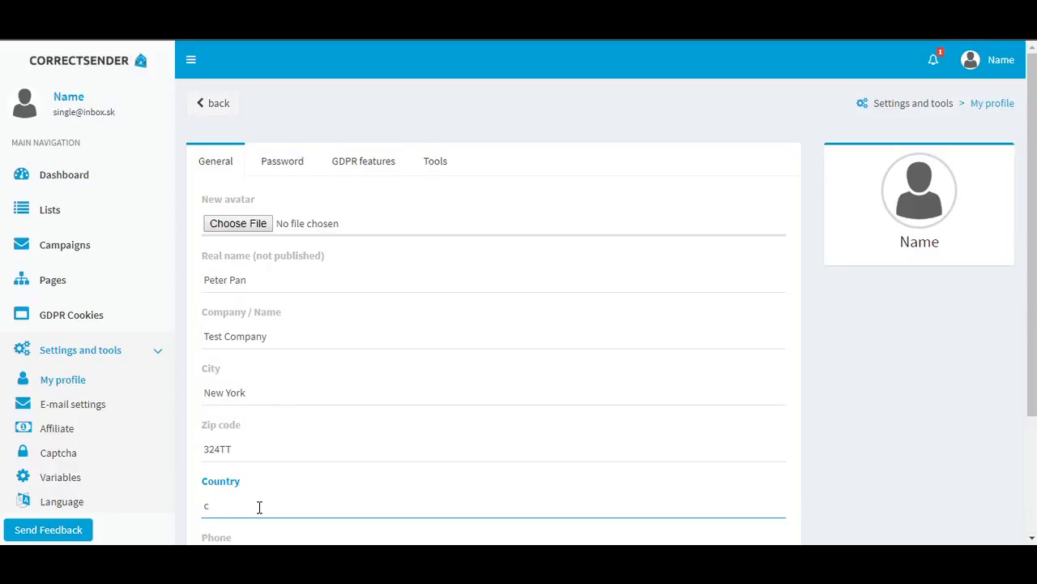
key(BackSpace)
text(USA)
Add the country prefix to the front of the phone number and submit the profile changes
scroll(316, 381, down, 2)
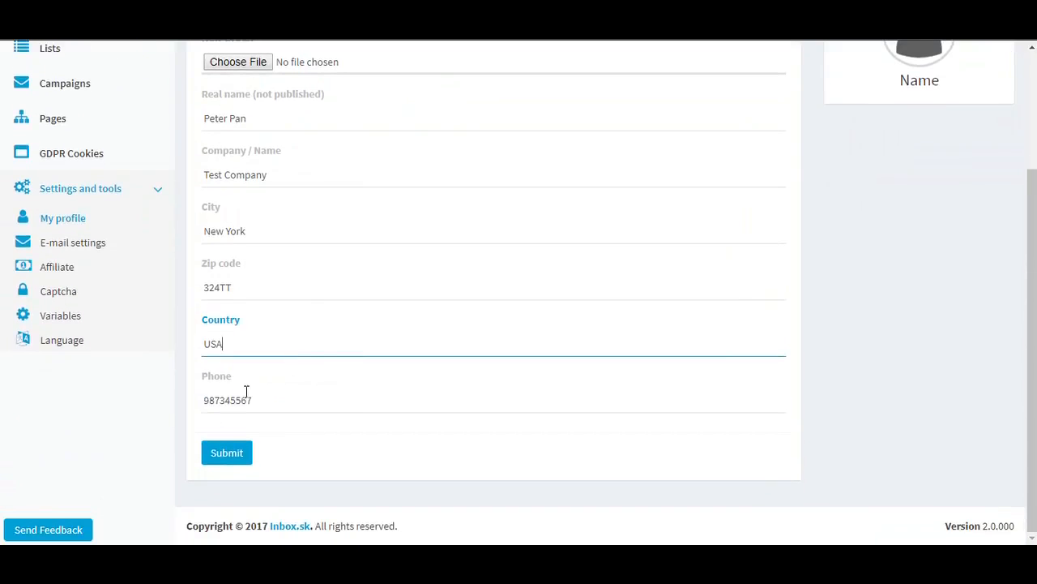
click(205, 399)
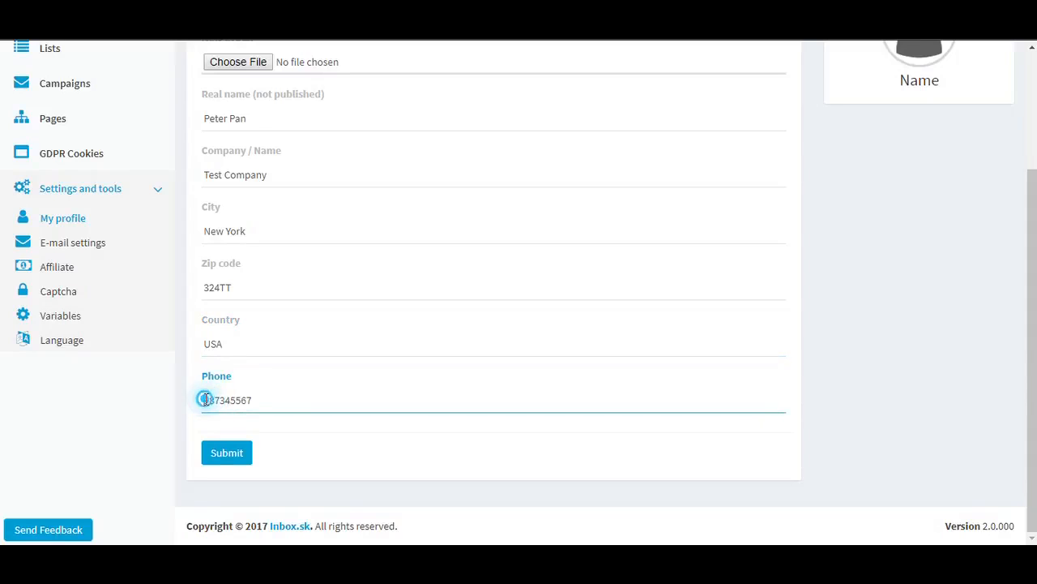
text(001)
click(237, 457)
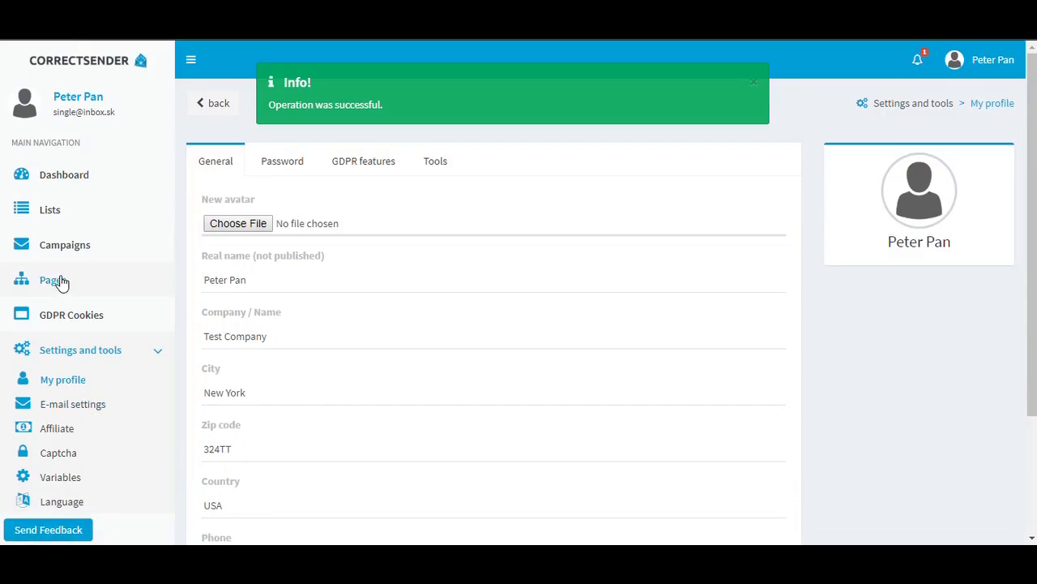
Start creating new GDPR cookie terms and open the tracking features type choices
click(62, 315)
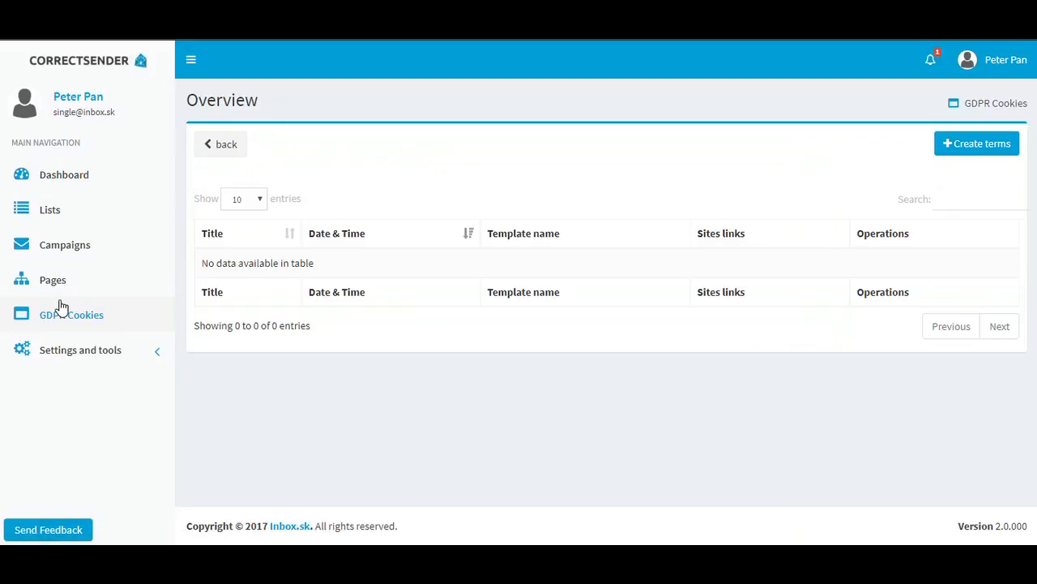
click(975, 144)
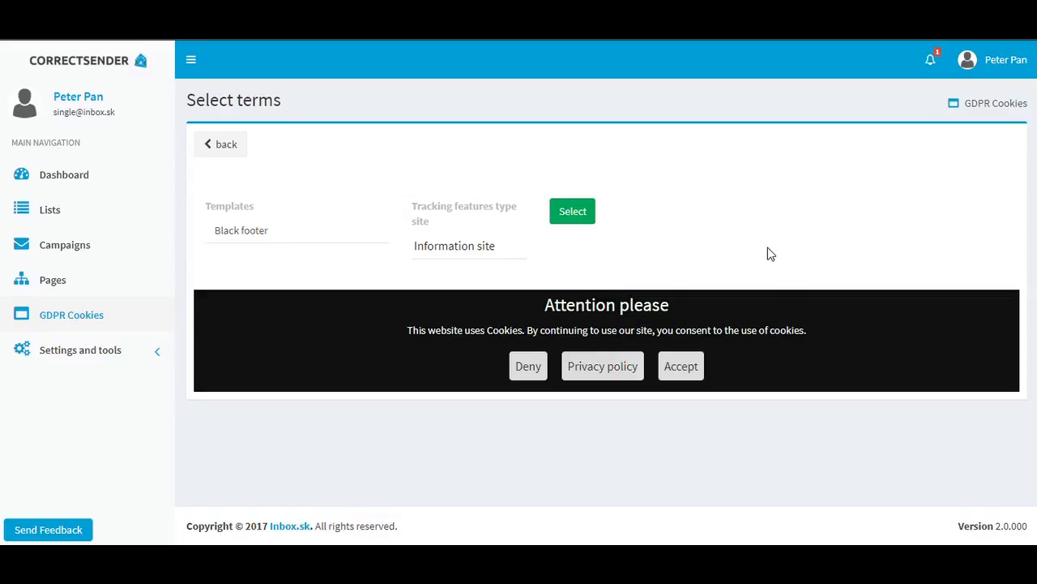
click(486, 254)
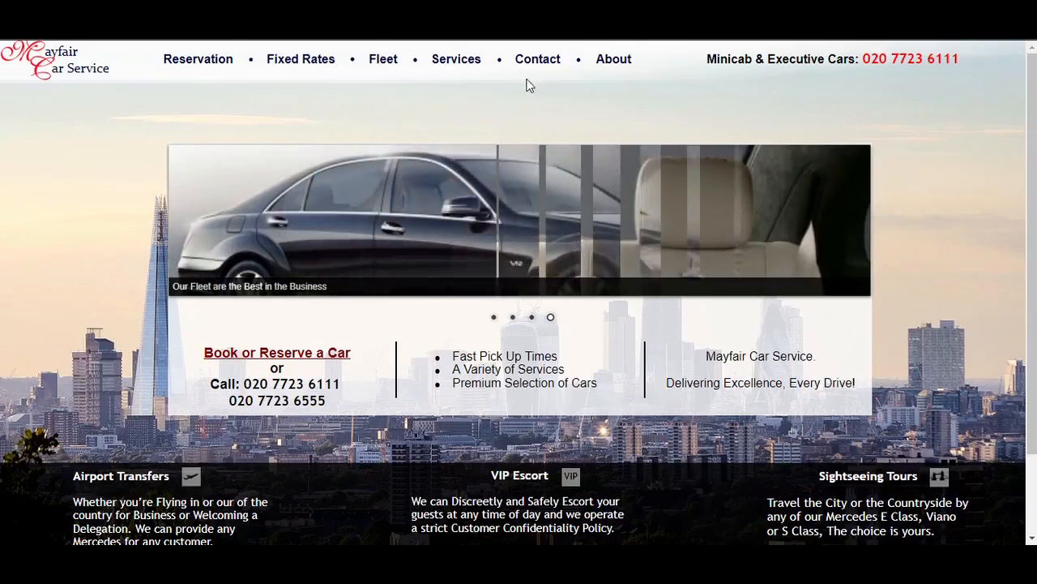
Examine the Mayfair Car Service website's home and contact pages as an example of an information site
scroll(570, 107, down, 3)
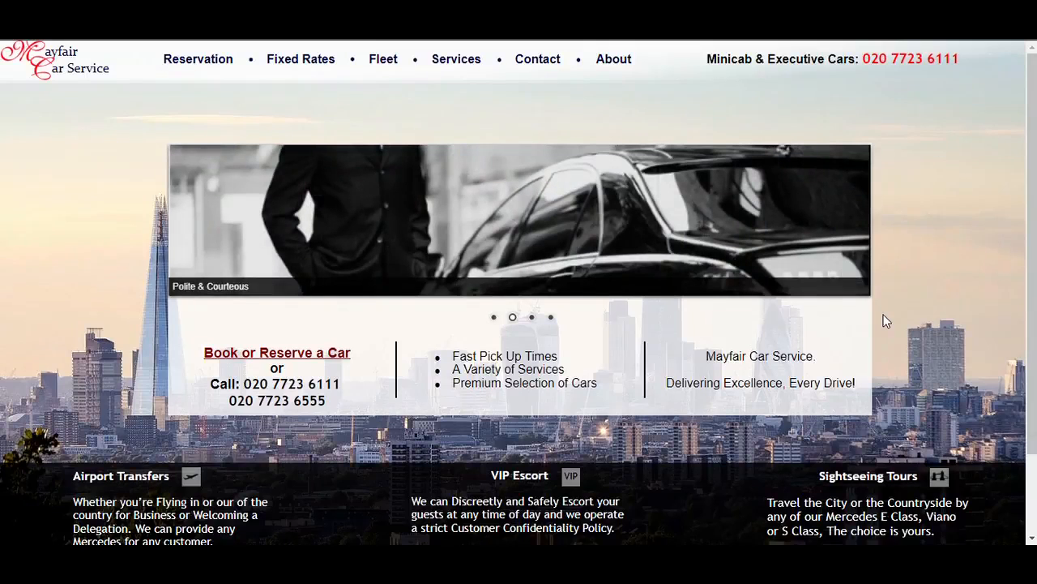
click(538, 62)
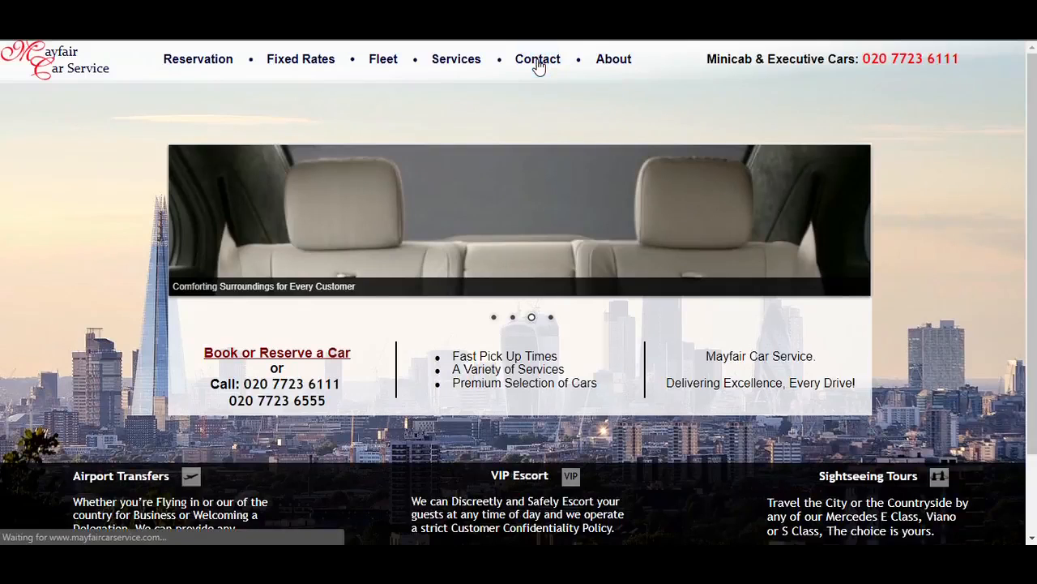
scroll(414, 238, down, 1)
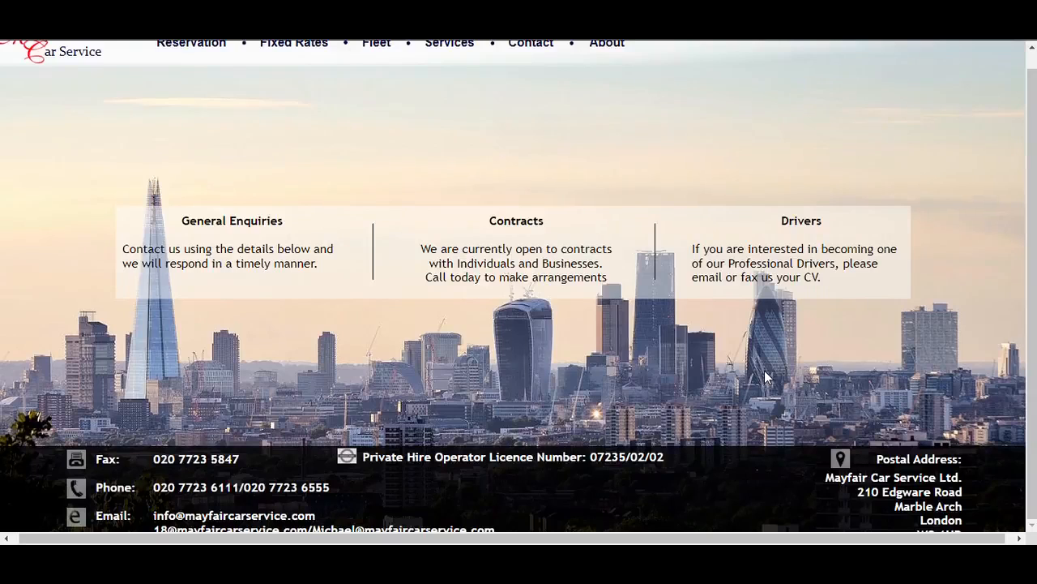
scroll(765, 369, up, 1)
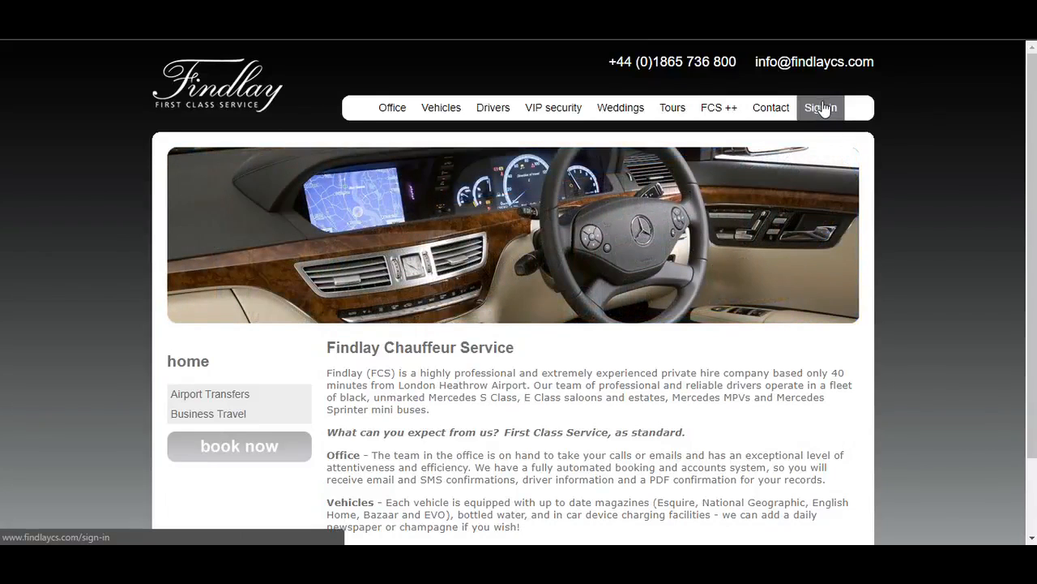
Examine the Findlay site's sign-in page and the NCMEC newsletter sign-up form for personal data fields
click(822, 109)
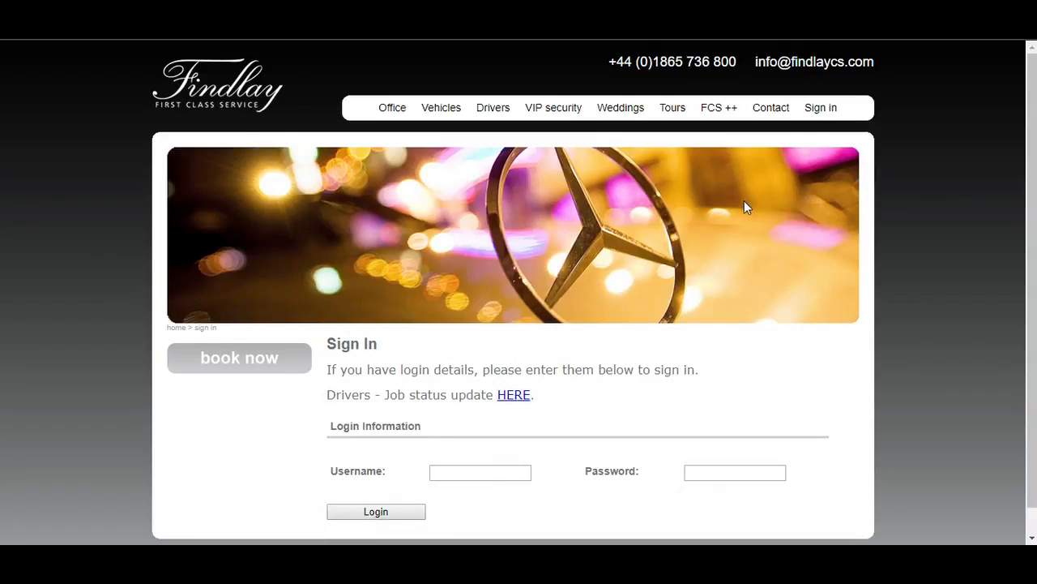
scroll(733, 209, down, 1)
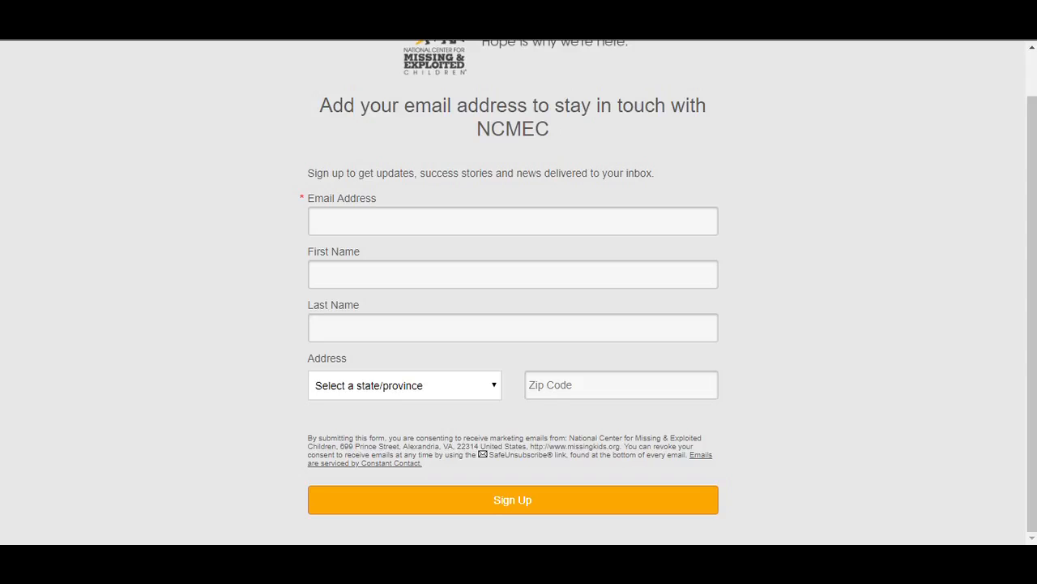
scroll(190, 227, up, 2)
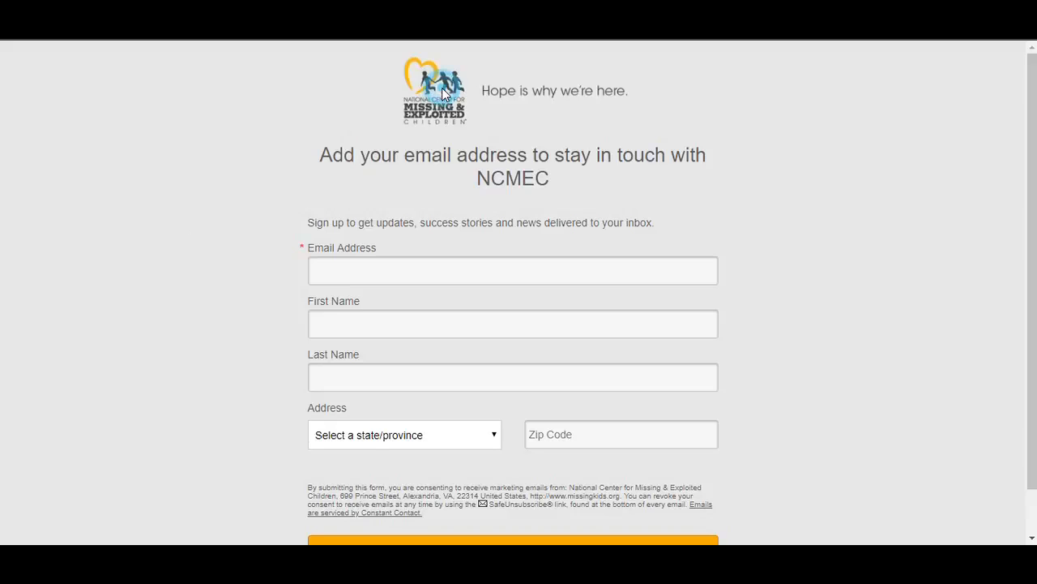
scroll(608, 194, down, 1)
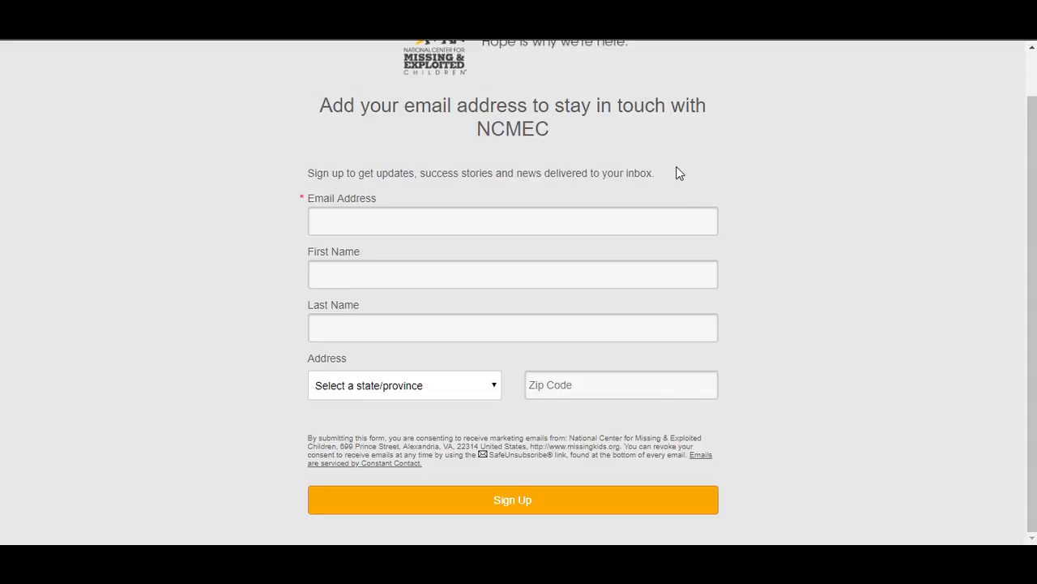
scroll(679, 173, up, 1)
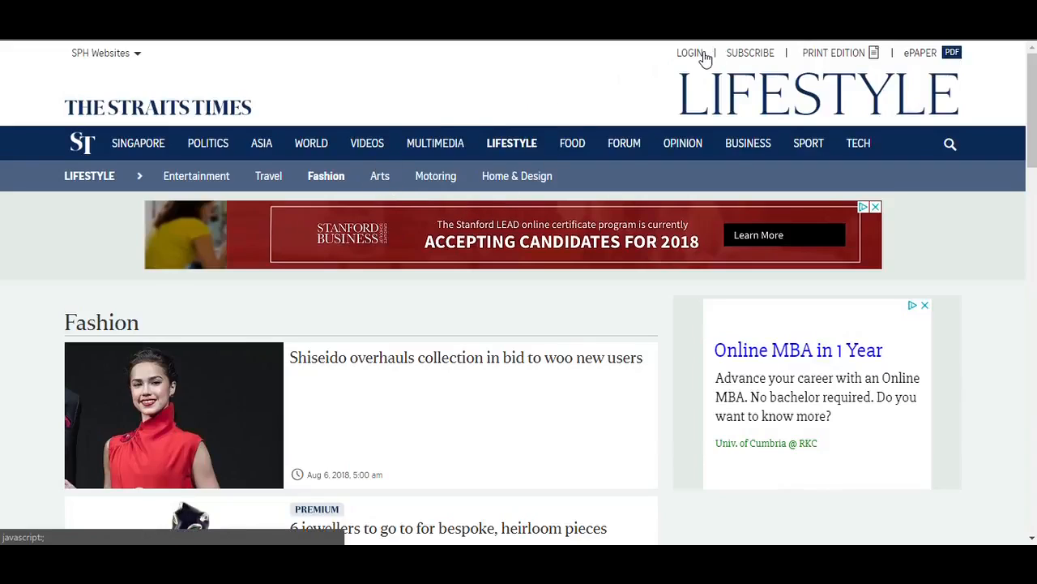
Examine The Straits Times subscription plans, return to the publications overview and open the subscription management page
click(740, 53)
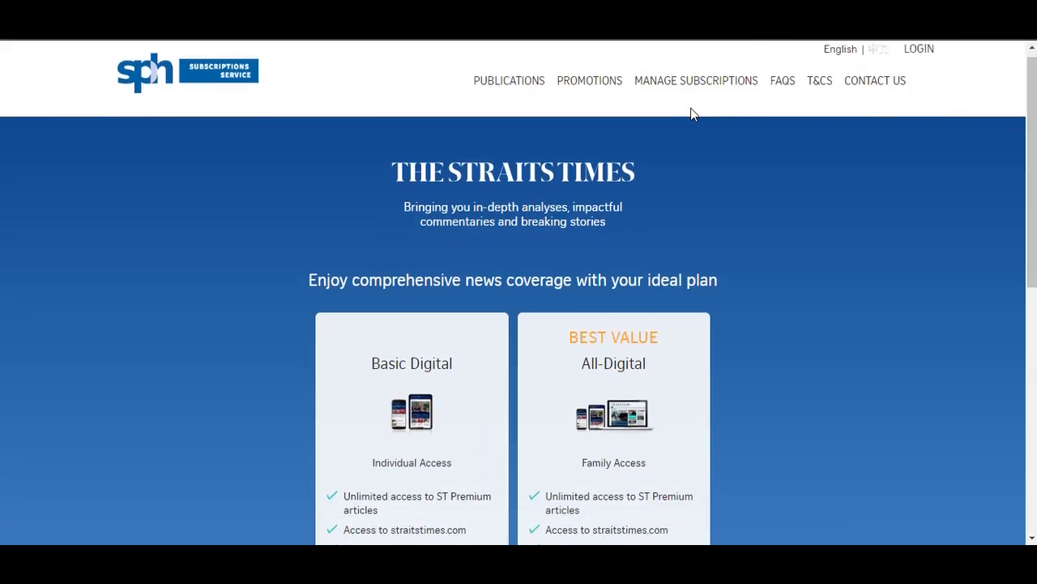
scroll(691, 108, down, 5)
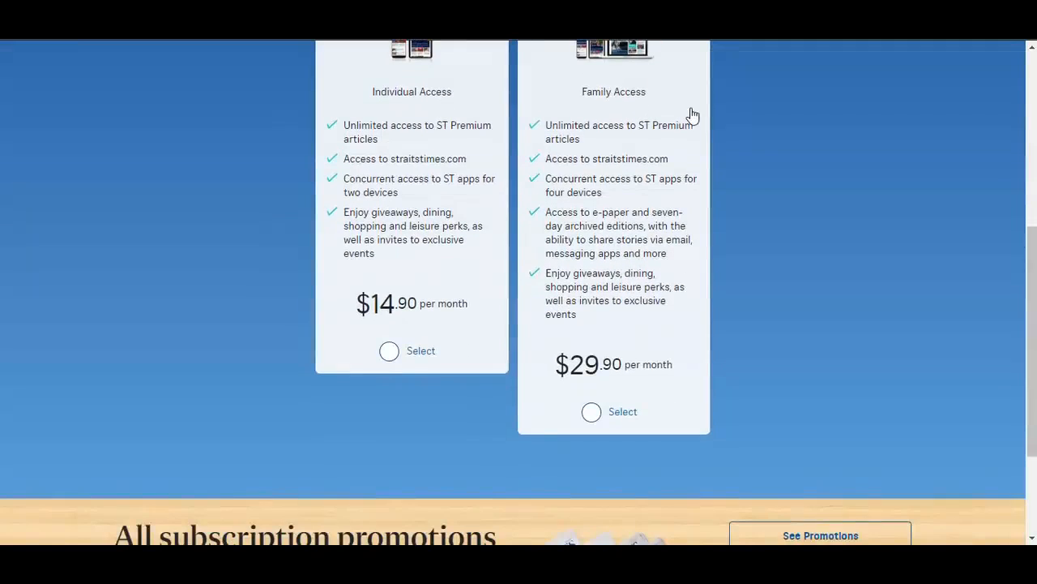
scroll(540, 201, down, 2)
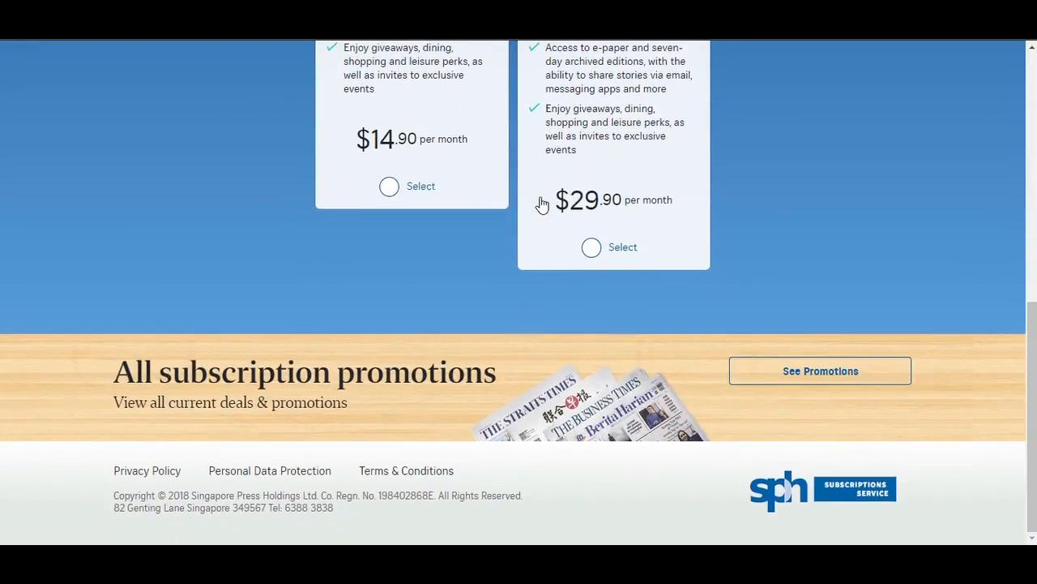
scroll(541, 204, up, 8)
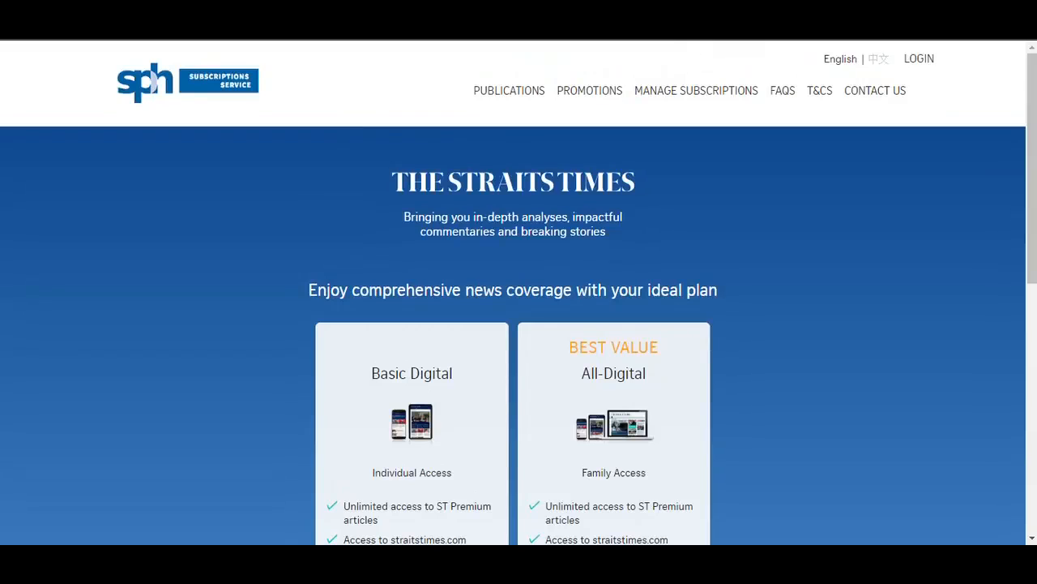
key(alt+Left)
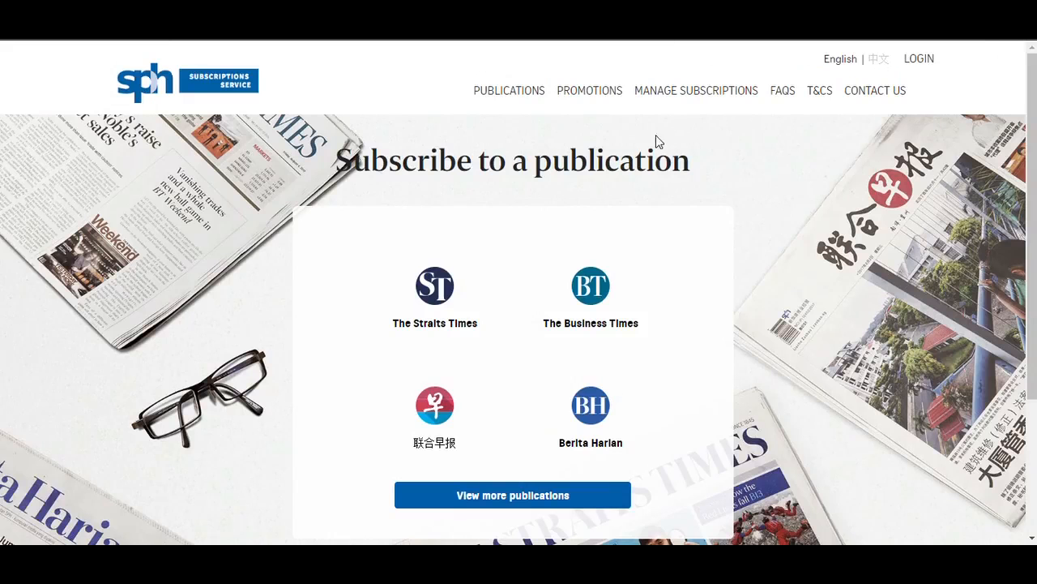
click(705, 98)
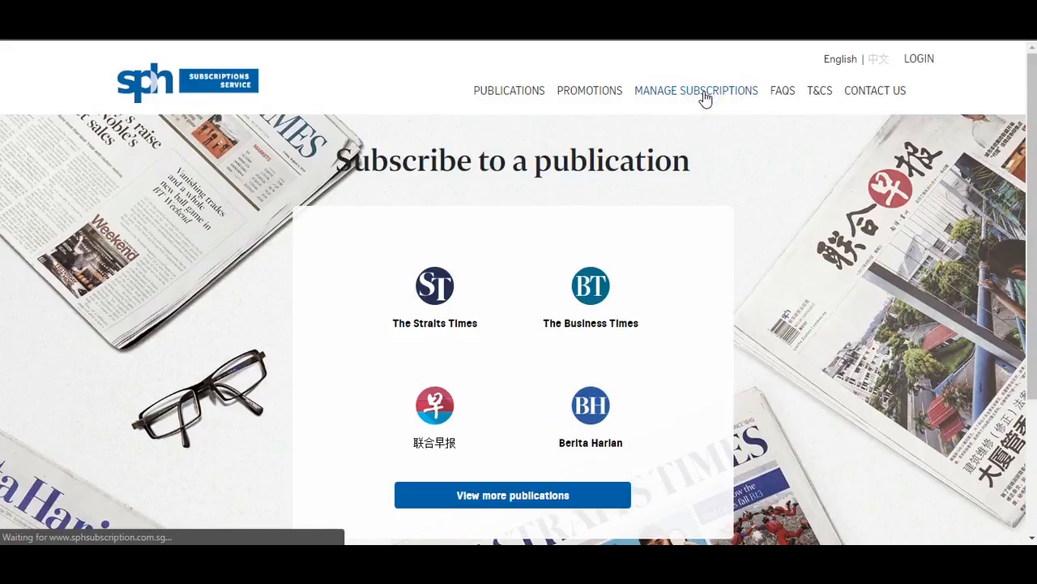
scroll(599, 235, down, 2)
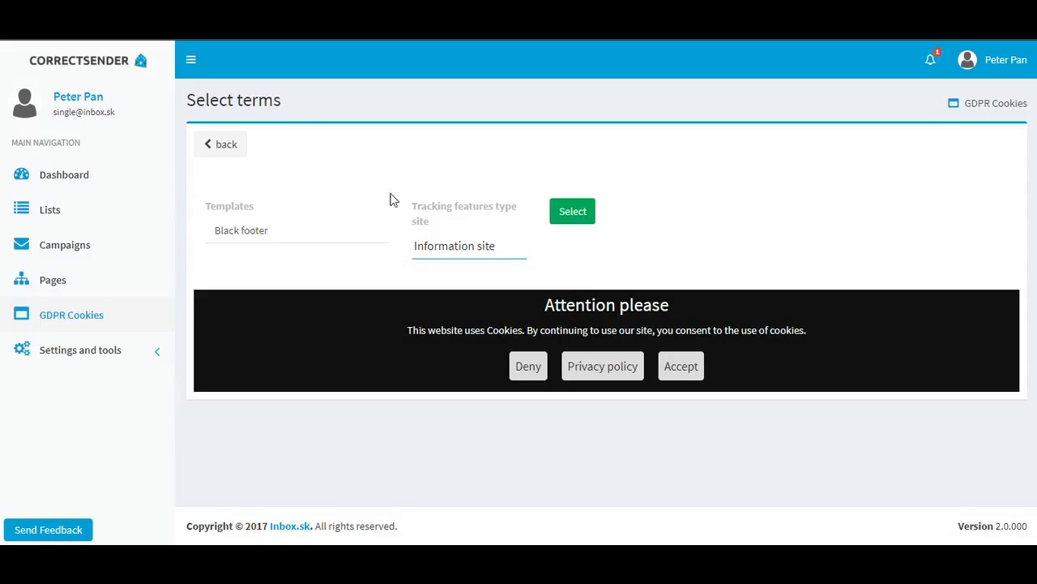
Select Information site as the tracking features type with the Black footer template and confirm the selection
click(446, 245)
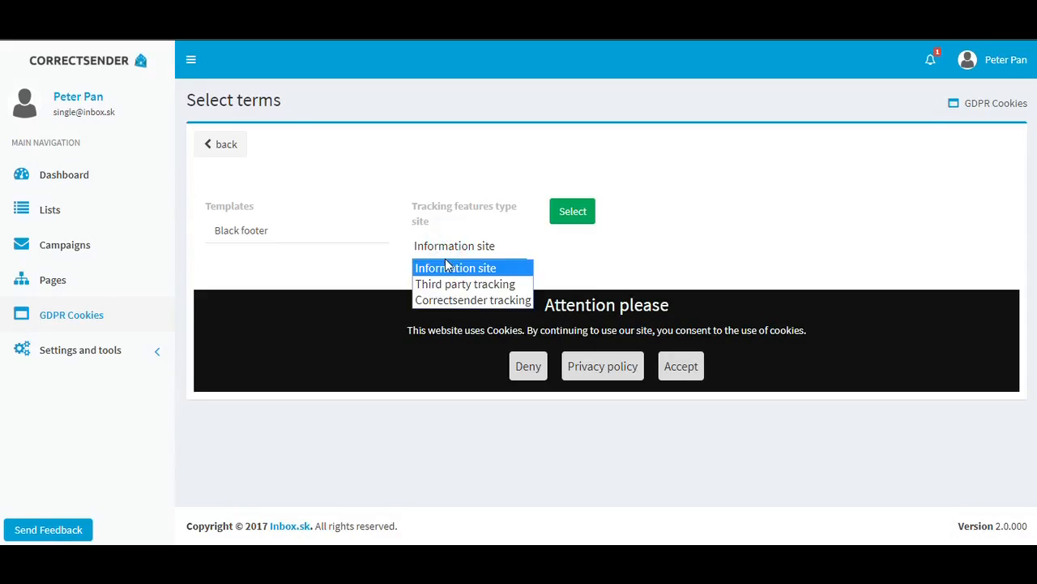
click(445, 269)
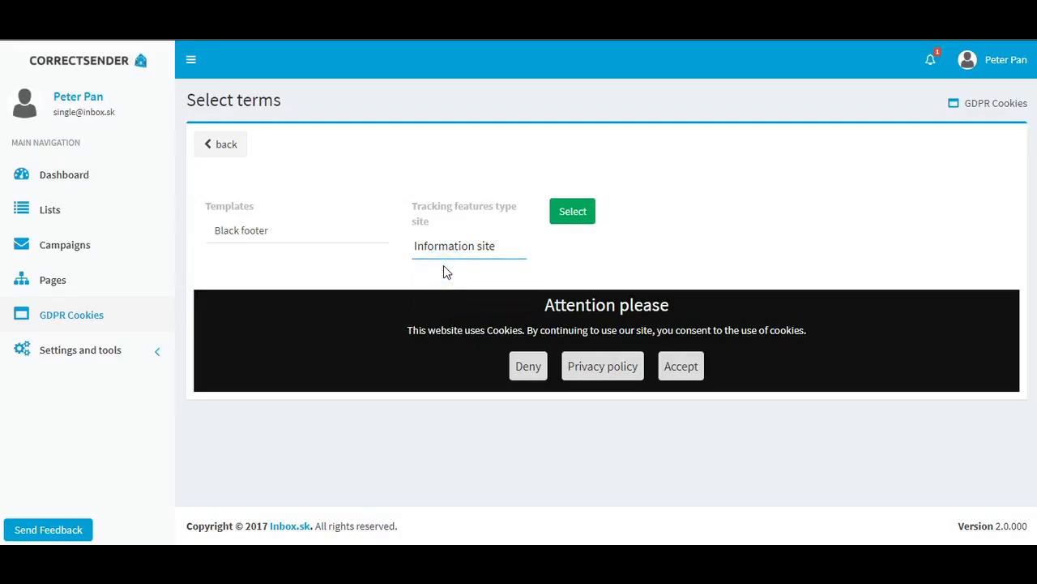
click(571, 212)
click(569, 221)
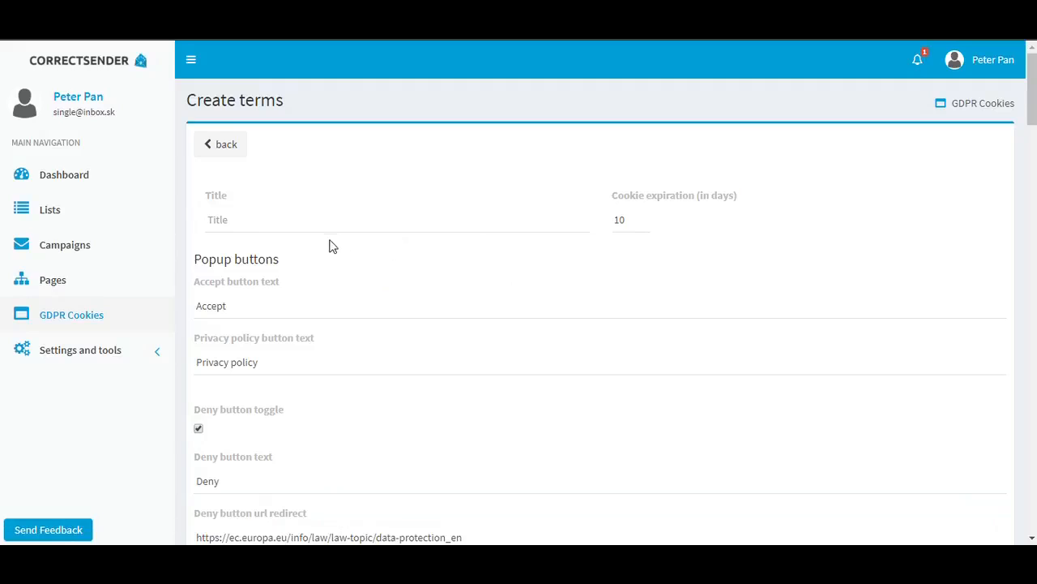
Title the new cookie terms Test Page 1
click(216, 220)
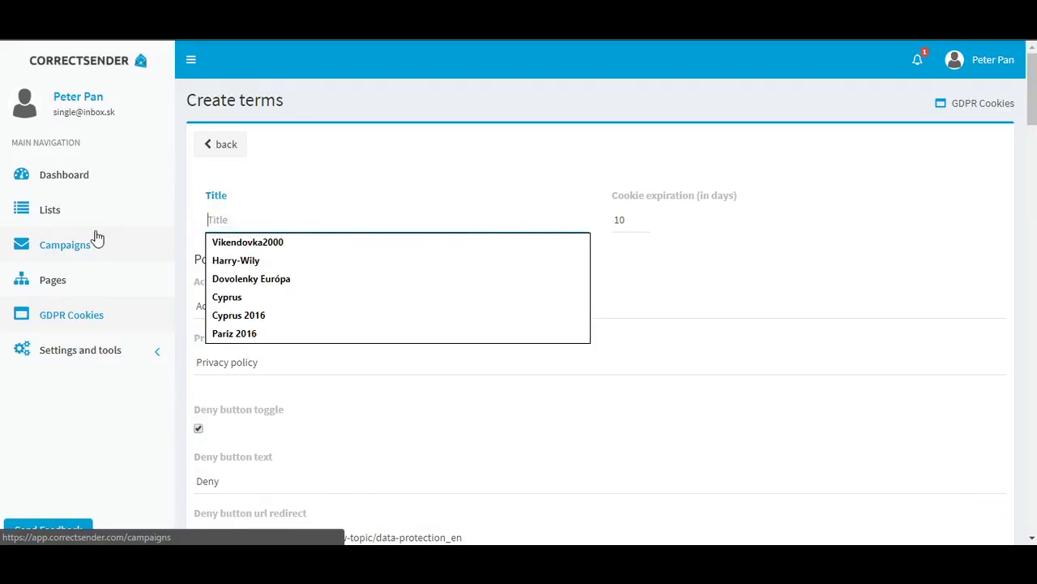
text(Te)
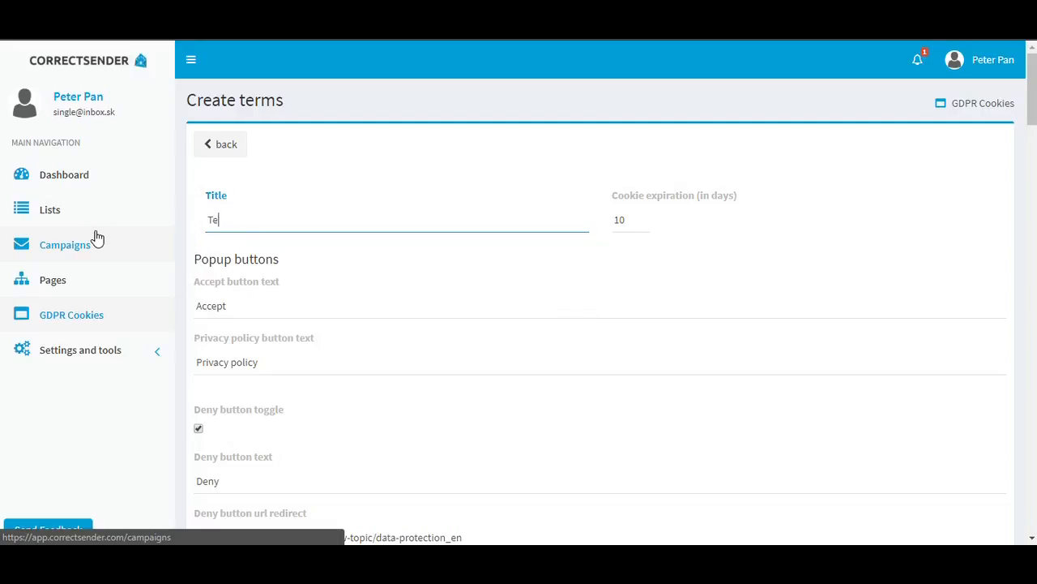
text(st Page 1)
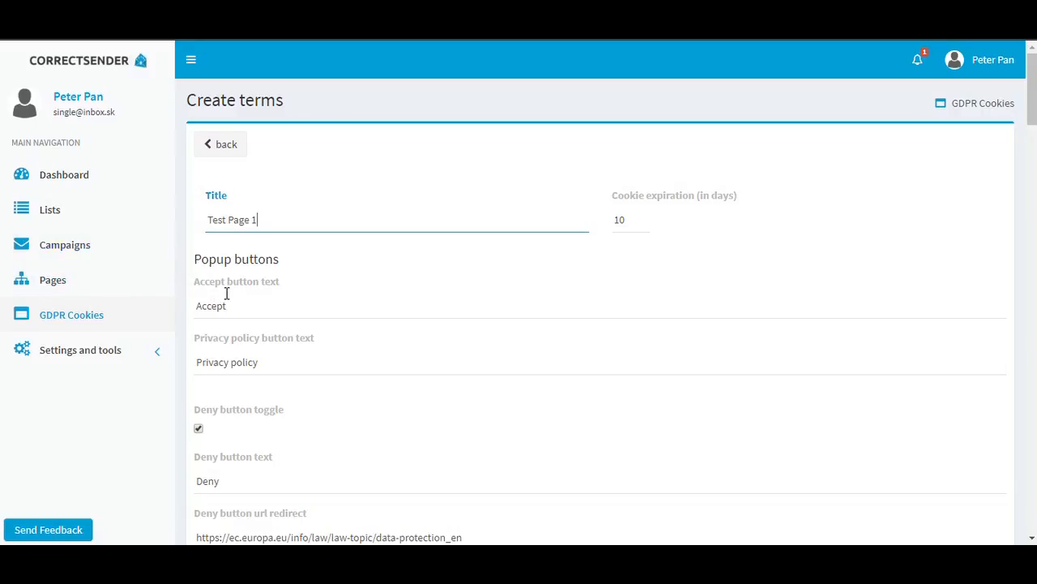
Review the cookie popup's button texts, deny redirect URL, popup title and text, and the modal window button labels
scroll(227, 293, down, 1)
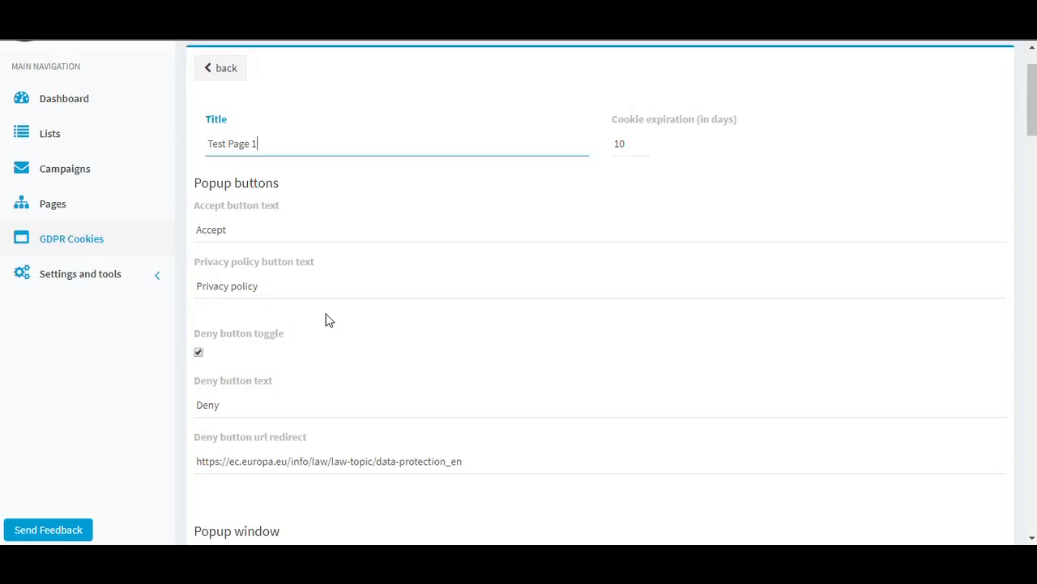
scroll(325, 303, down, 2)
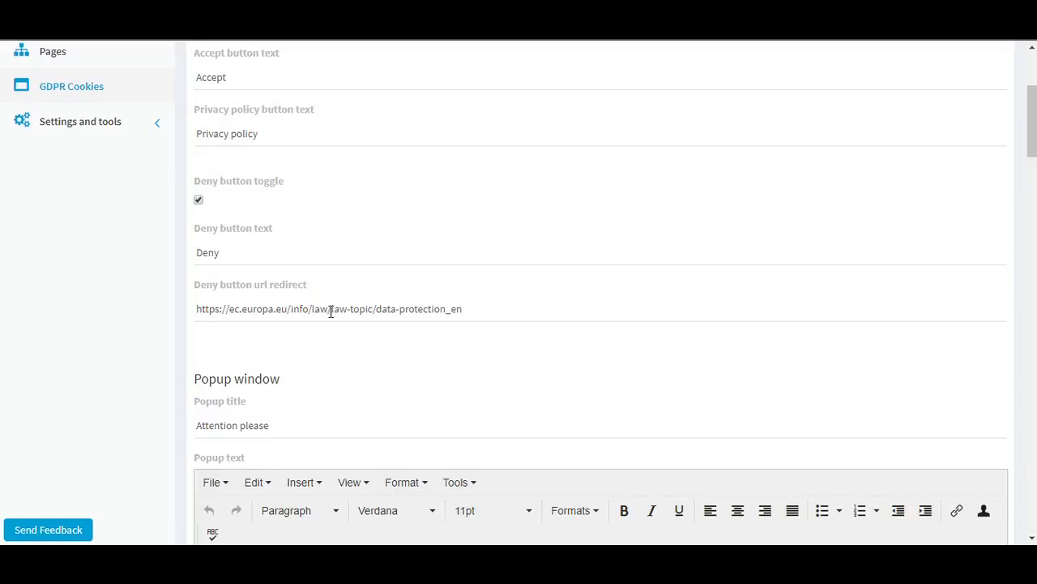
scroll(330, 316, down, 1)
scroll(328, 314, down, 1)
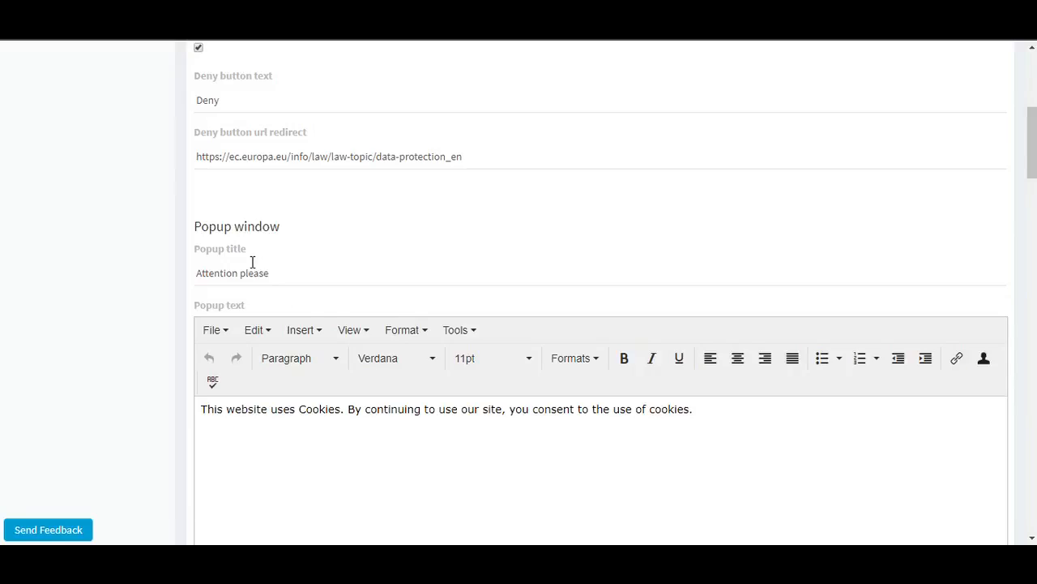
scroll(253, 243, down, 1)
click(285, 197)
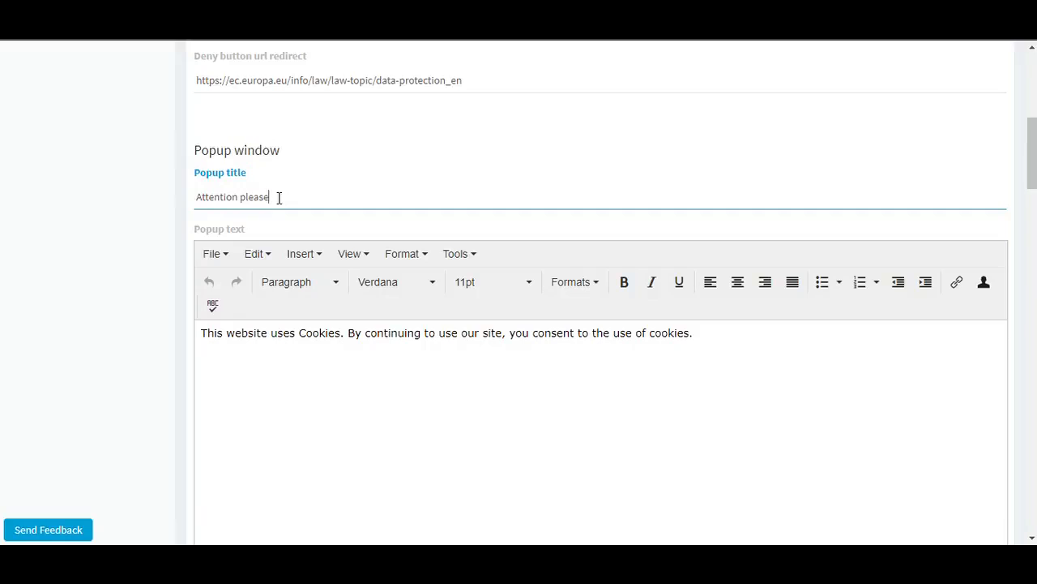
scroll(382, 335, down, 2)
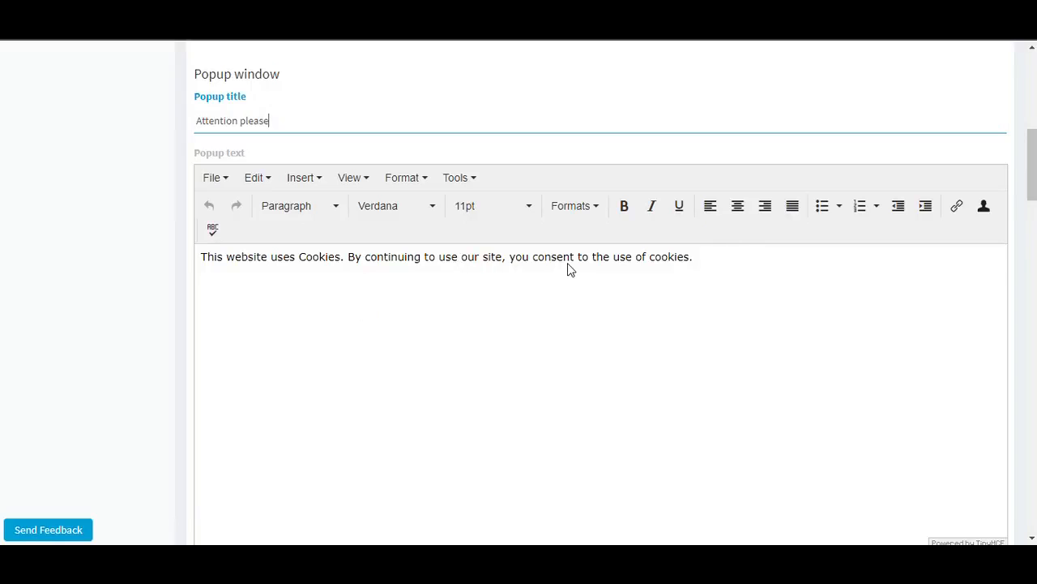
scroll(568, 263, down, 4)
scroll(556, 261, down, 2)
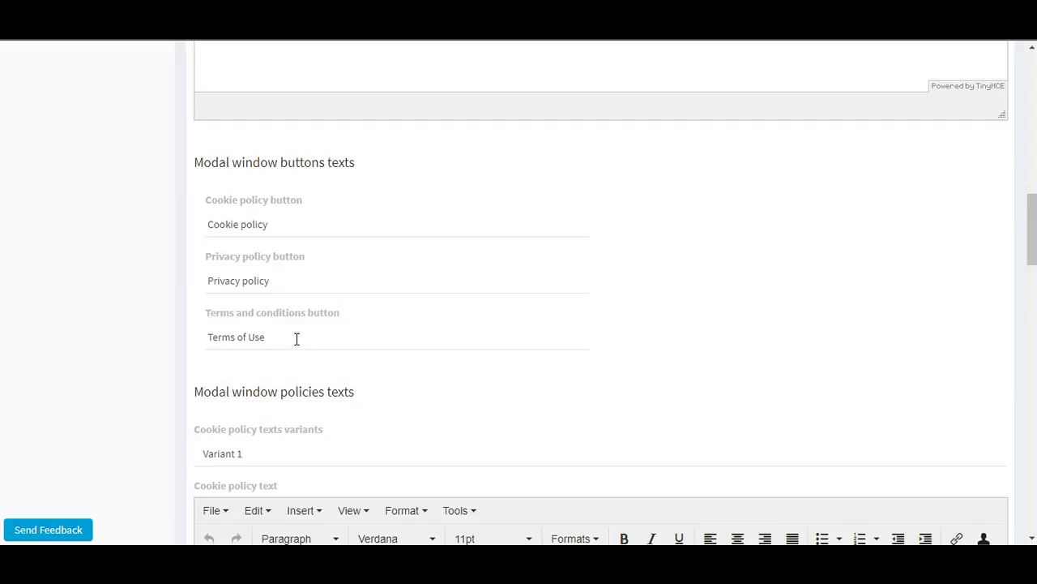
Review the cookie policy, privacy policy and terms and conditions texts with the additional options, and save the cookie terms
scroll(307, 328, down, 3)
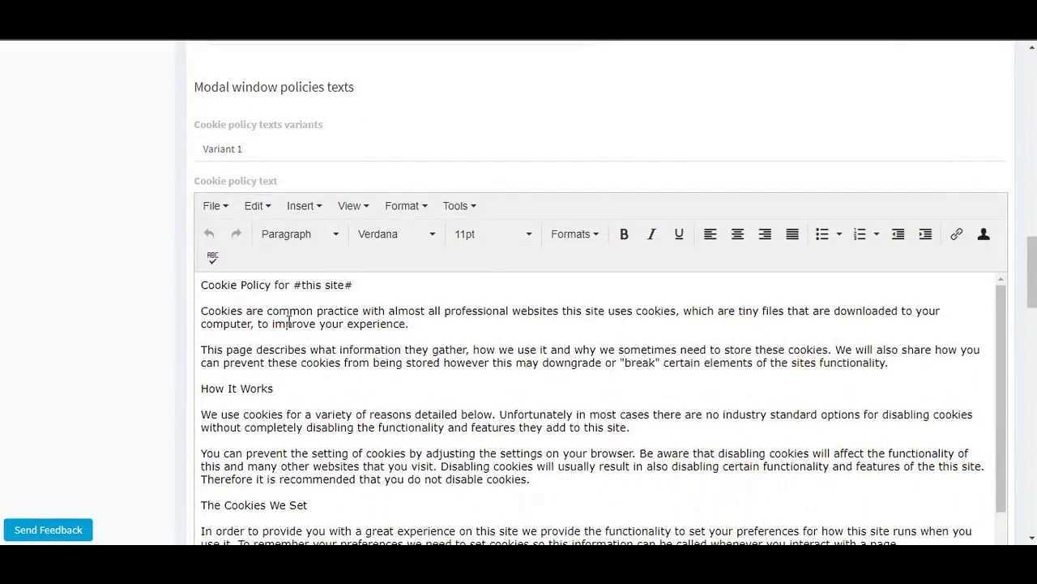
scroll(276, 314, down, 5)
scroll(273, 315, down, 1)
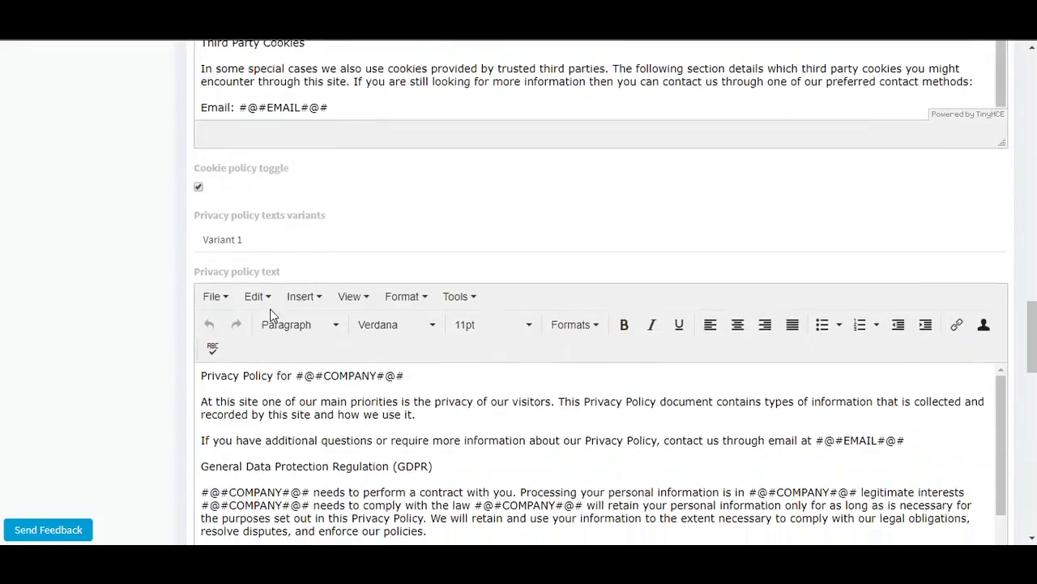
scroll(296, 413, down, 4)
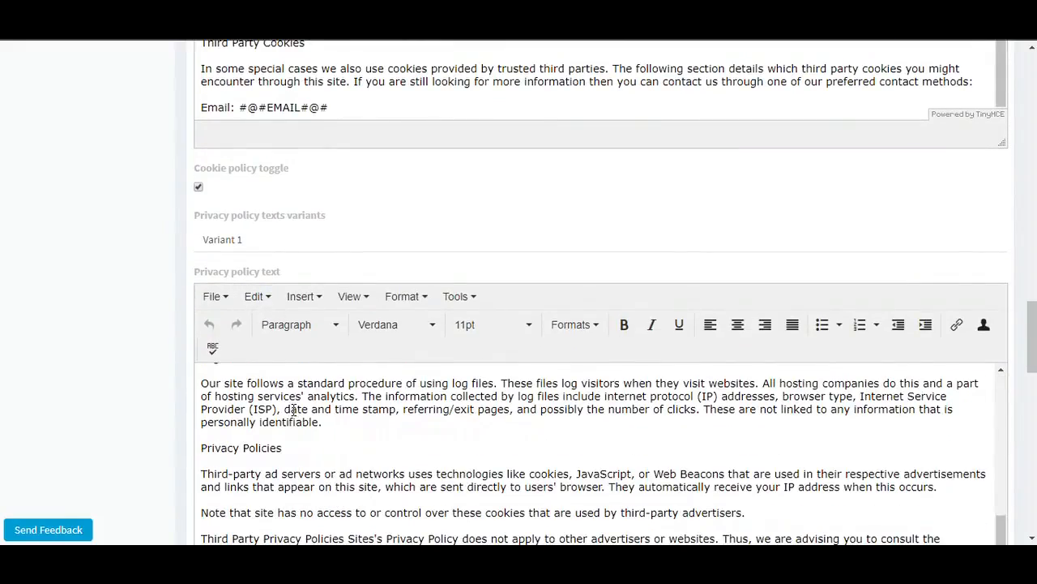
scroll(454, 381, down, 6)
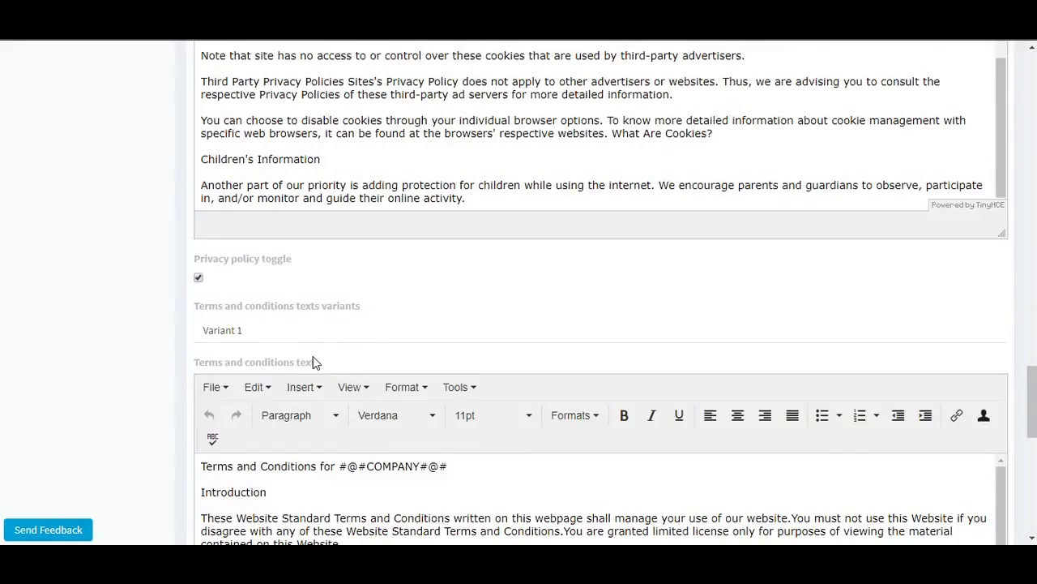
scroll(313, 356, up, 10)
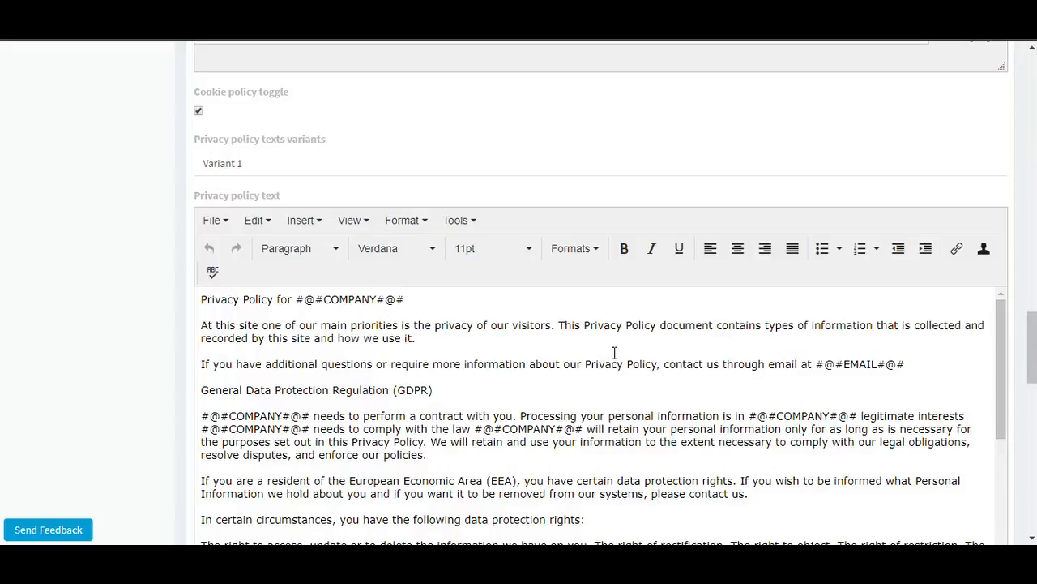
scroll(614, 353, down, 10)
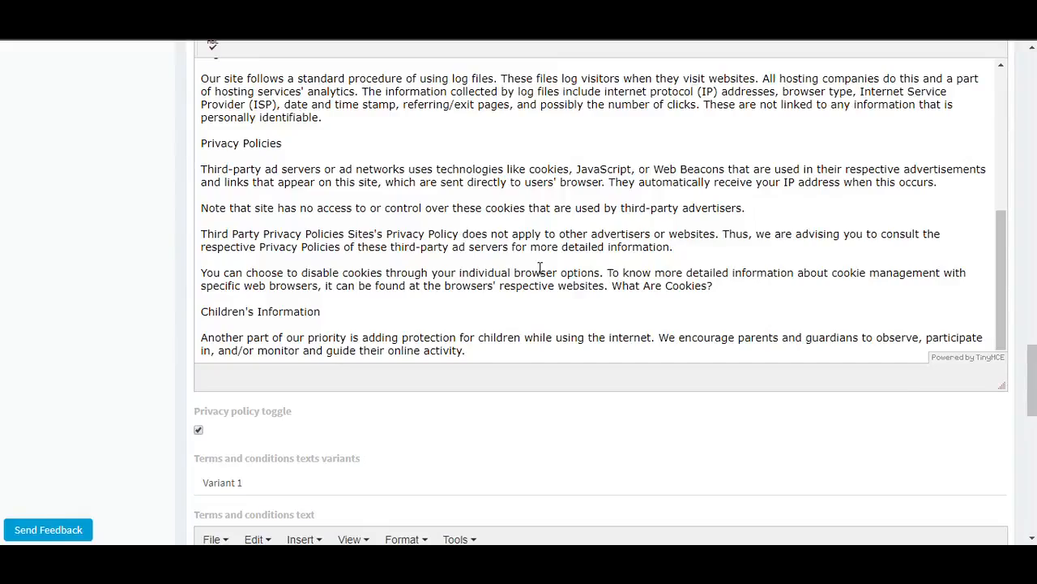
scroll(673, 222, up, 5)
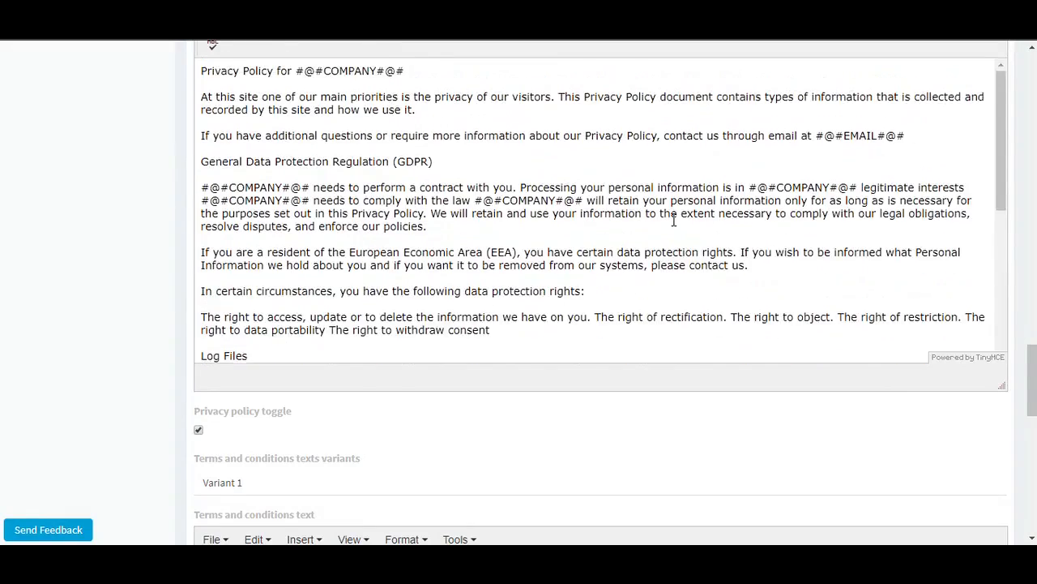
scroll(671, 213, down, 10)
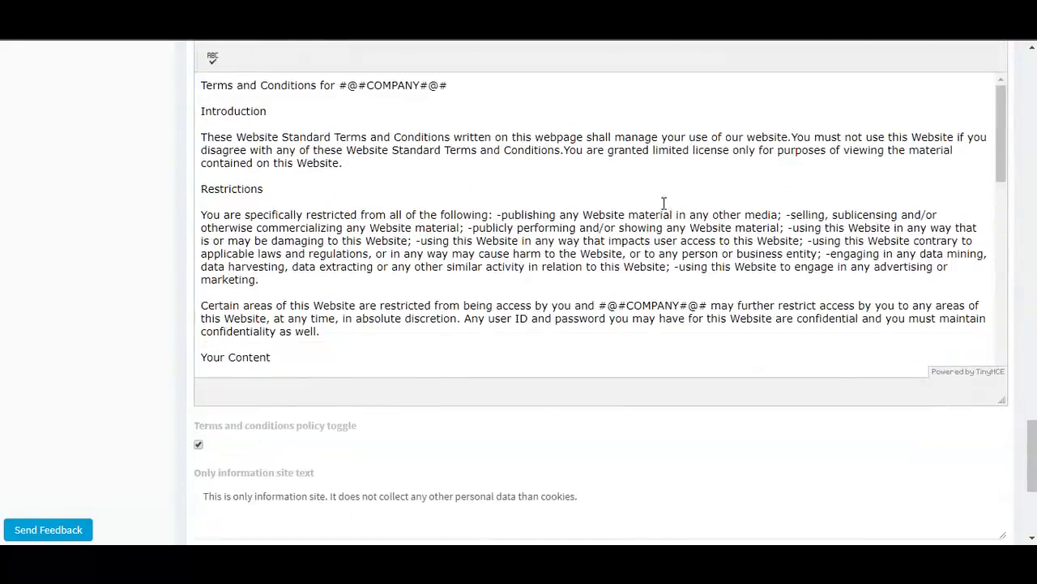
scroll(660, 191, down, 3)
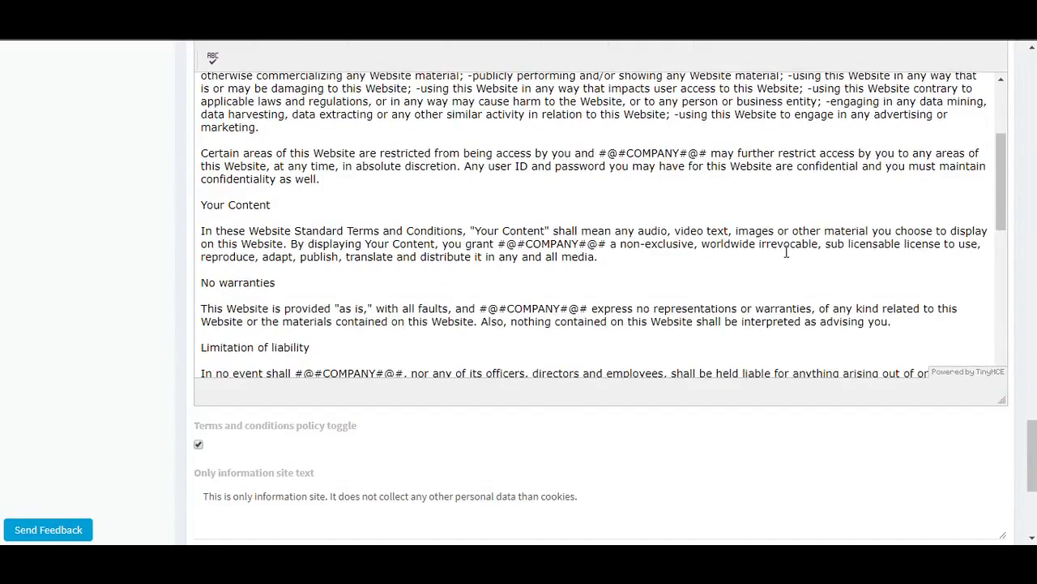
scroll(786, 251, down, 8)
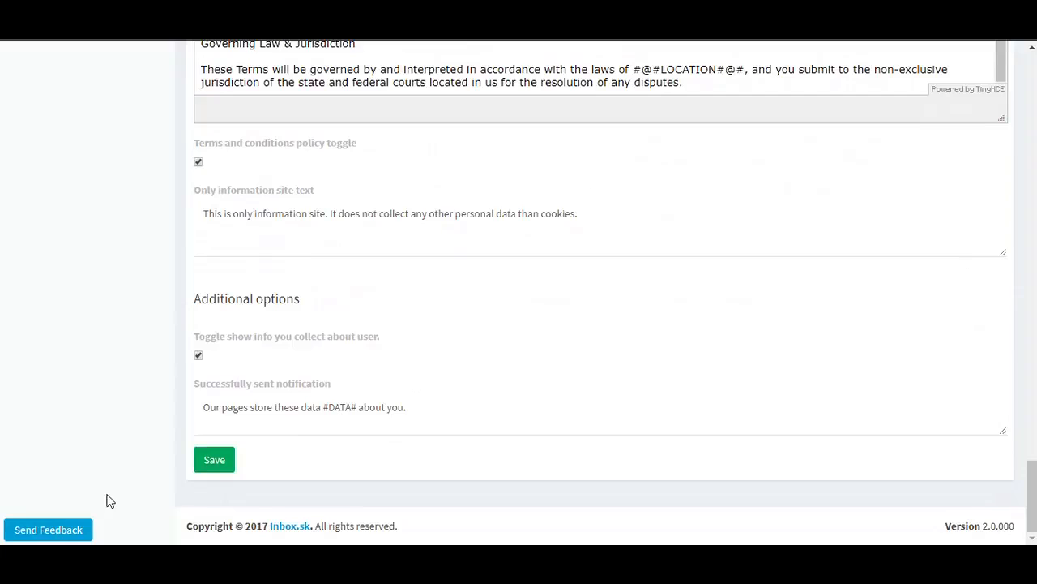
click(197, 468)
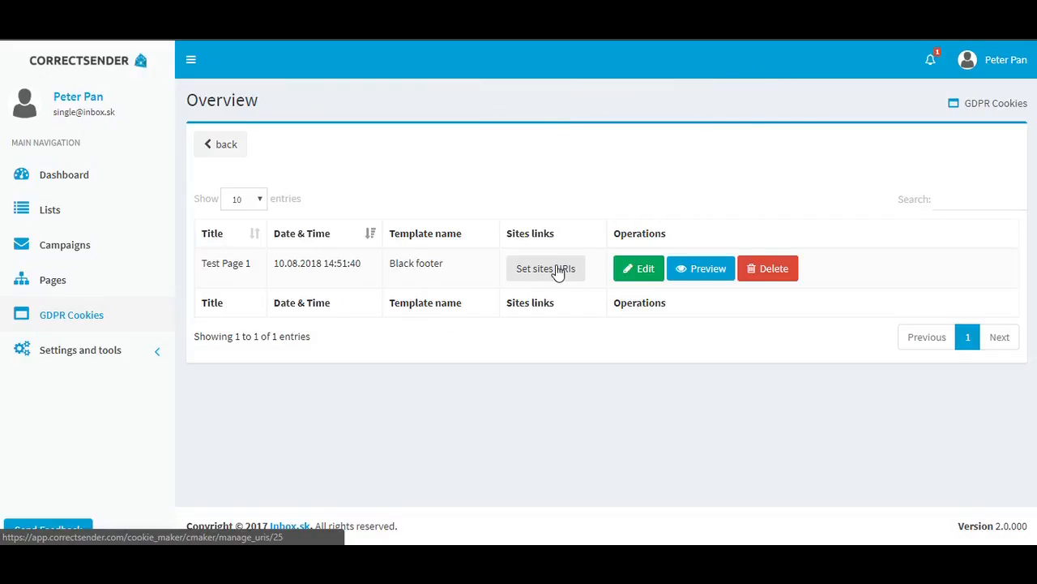
Assign the site URI test.correctsender.ckm to the Test Page 1 cookie terms and return to the overview
click(558, 272)
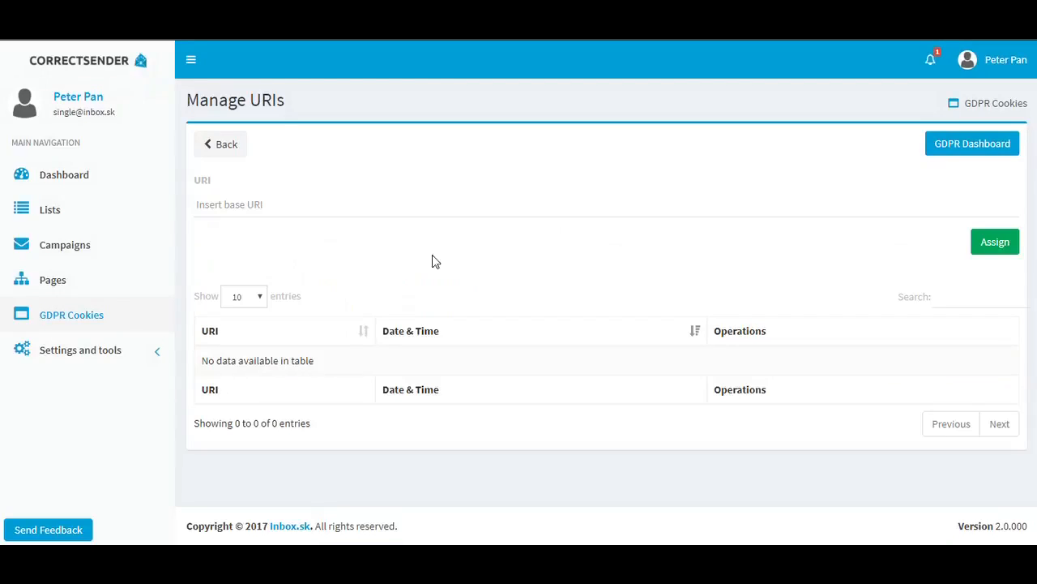
click(252, 205)
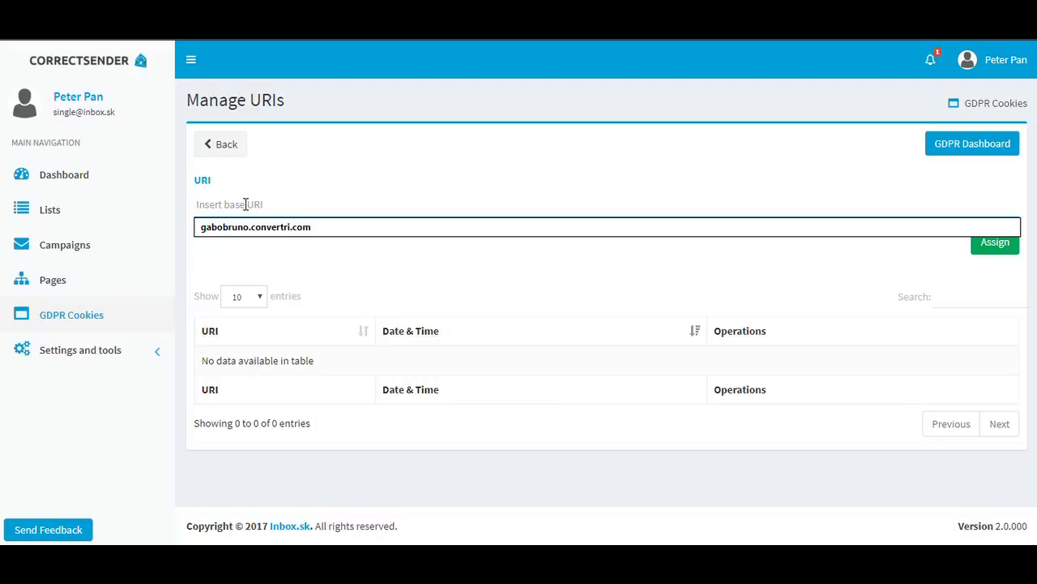
text(test)
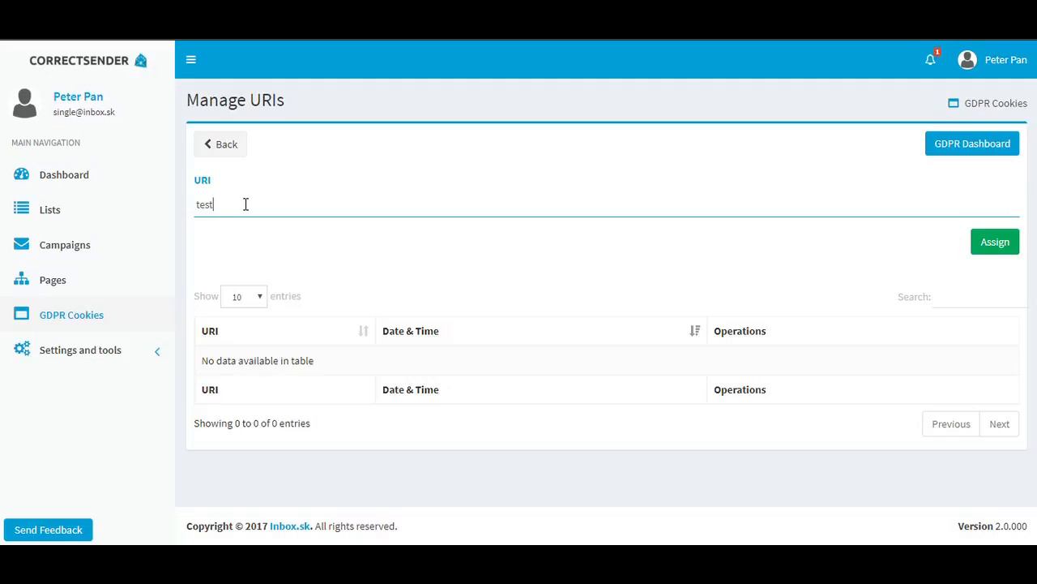
text(.correctsender.ck)
click(990, 240)
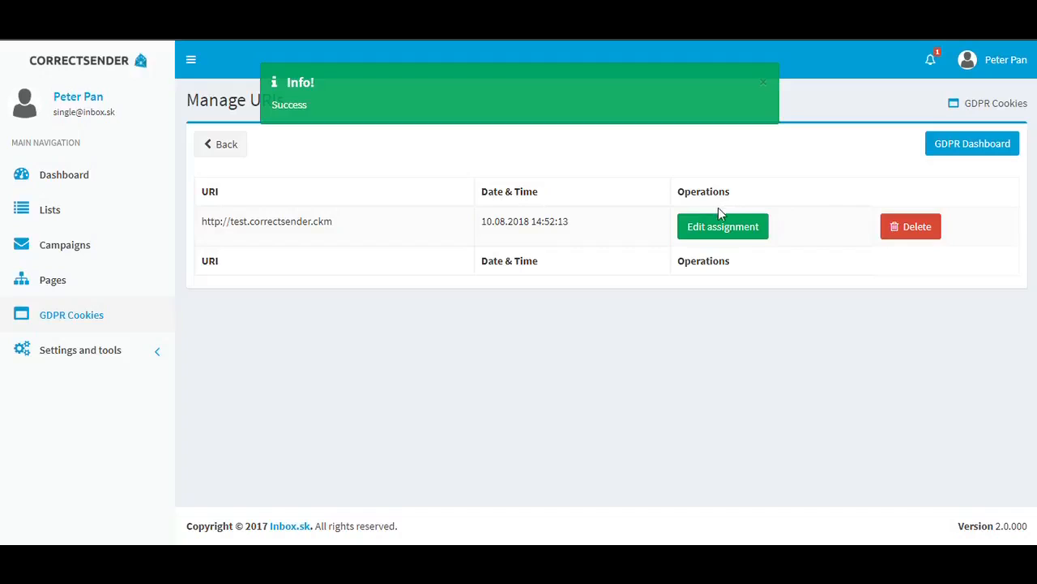
click(215, 154)
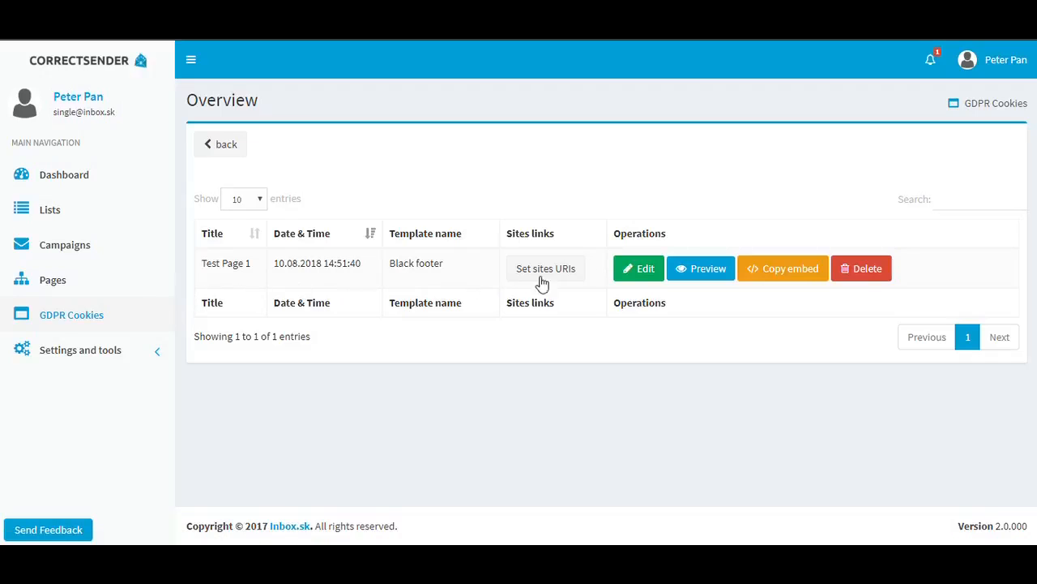
Copy the embed code of the Test Page 1 cookie terms and close the embed code dialog
click(793, 270)
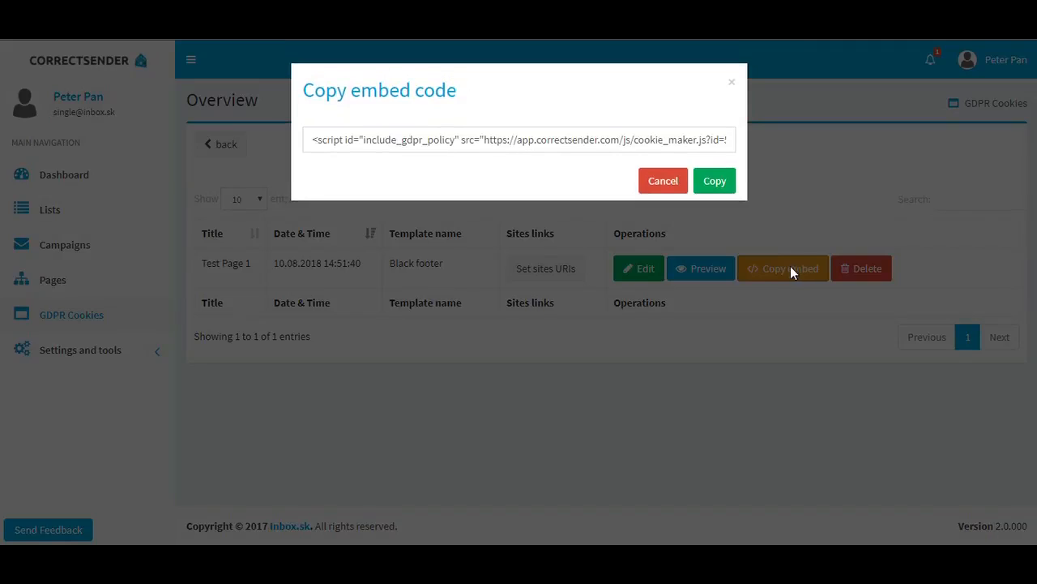
click(402, 140)
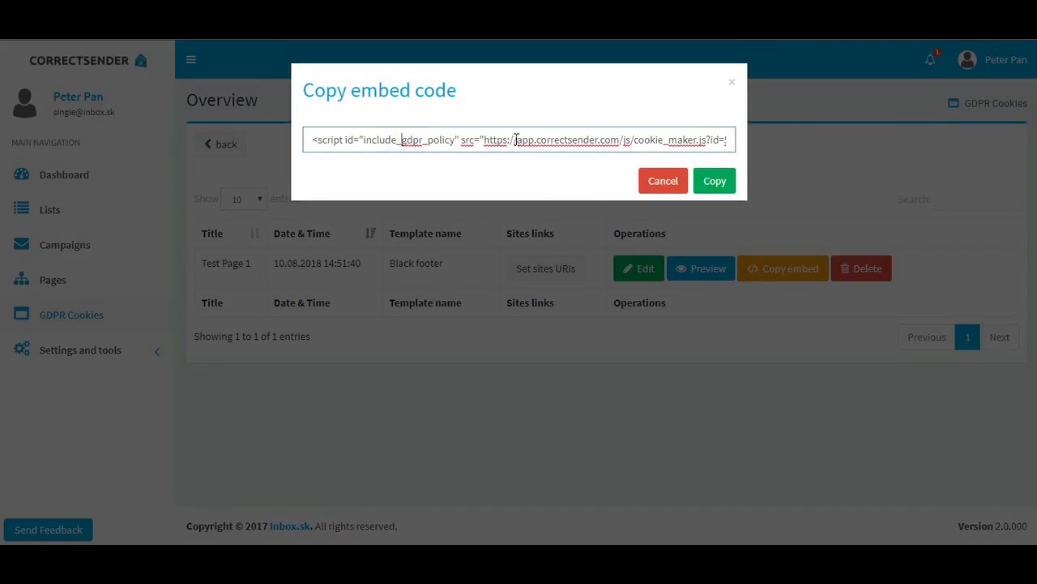
click(715, 180)
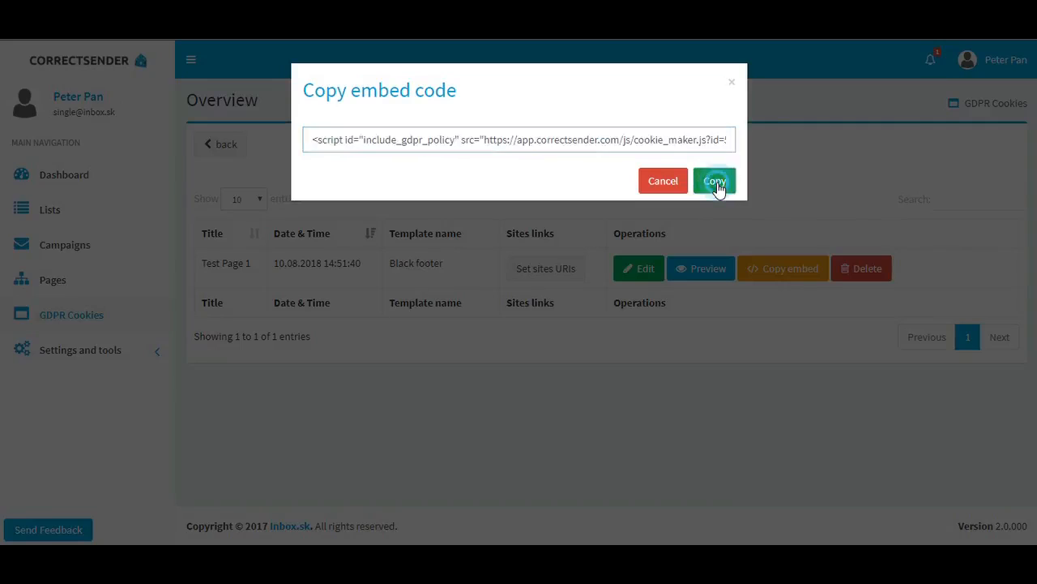
click(732, 83)
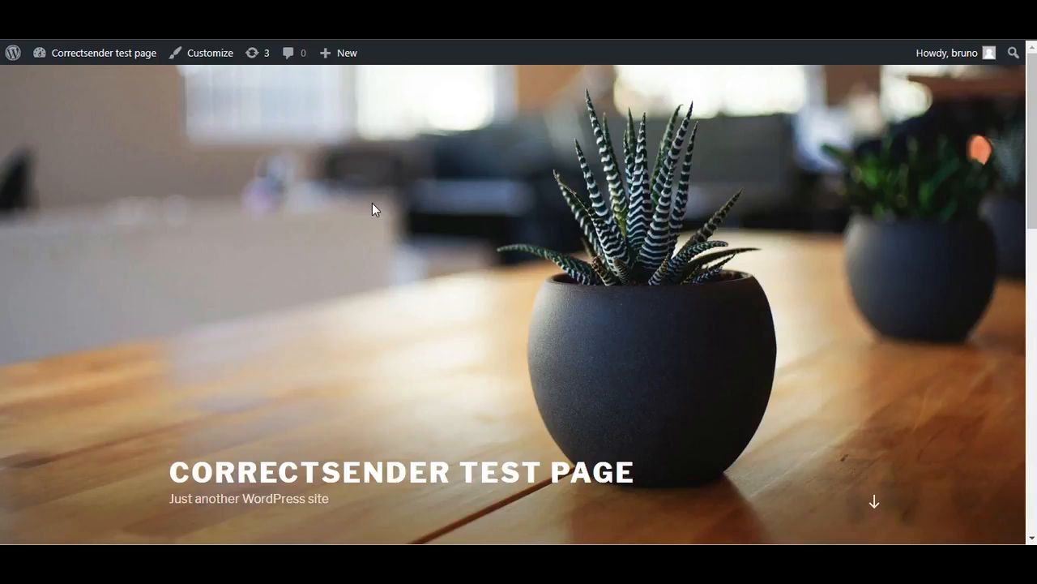
Examine the Correctsender test page in WordPress from its header image down to the footer
scroll(372, 202, down, 7)
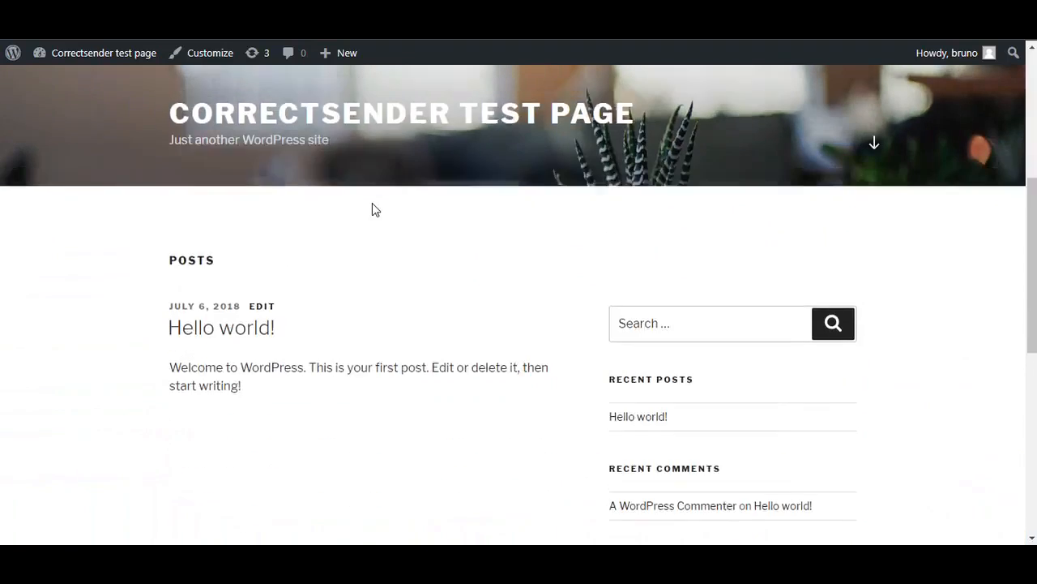
scroll(372, 203, up, 7)
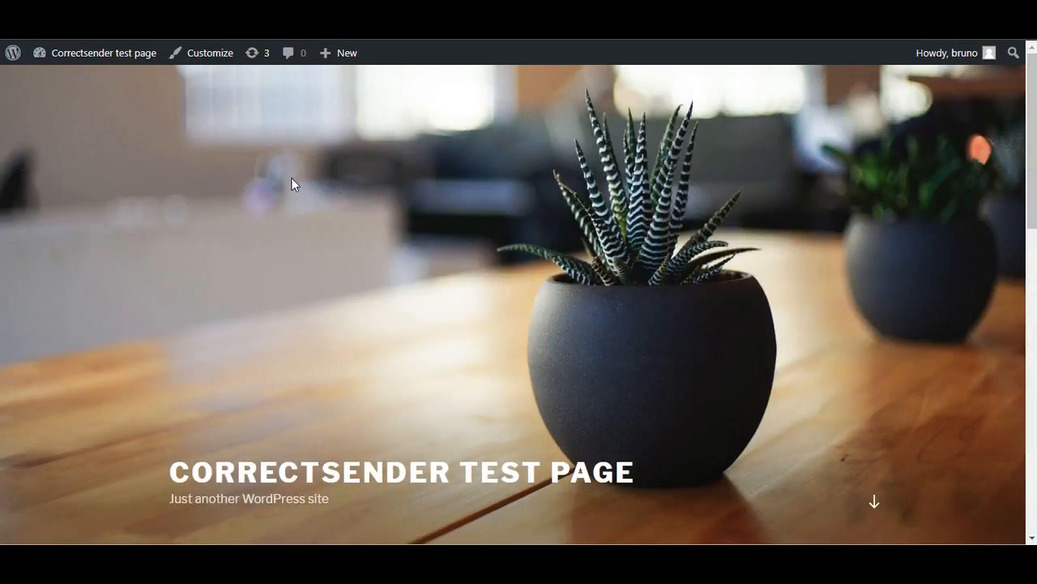
scroll(300, 191, down, 5)
scroll(299, 192, down, 4)
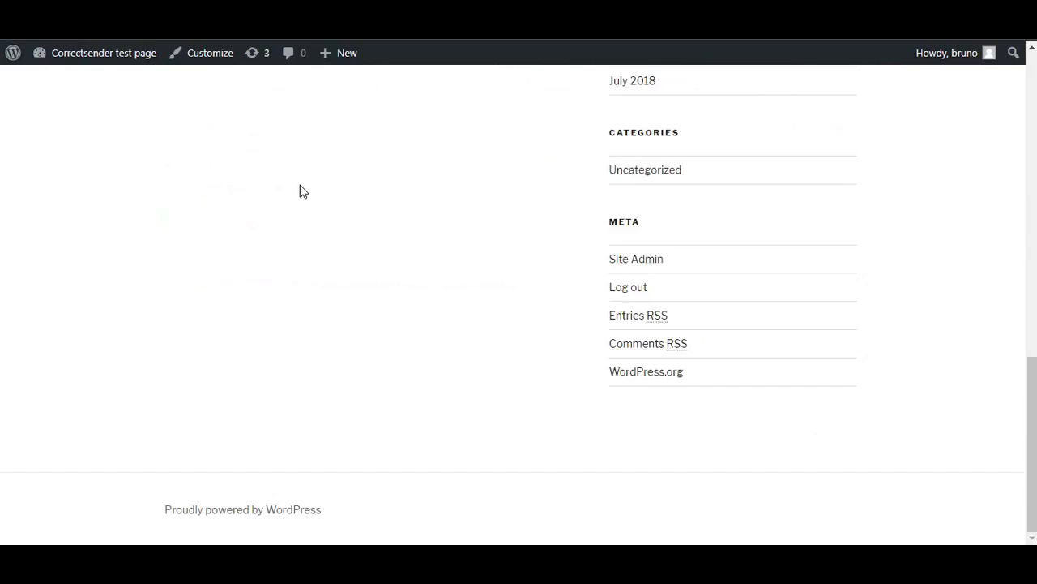
scroll(299, 191, up, 8)
scroll(302, 177, up, 1)
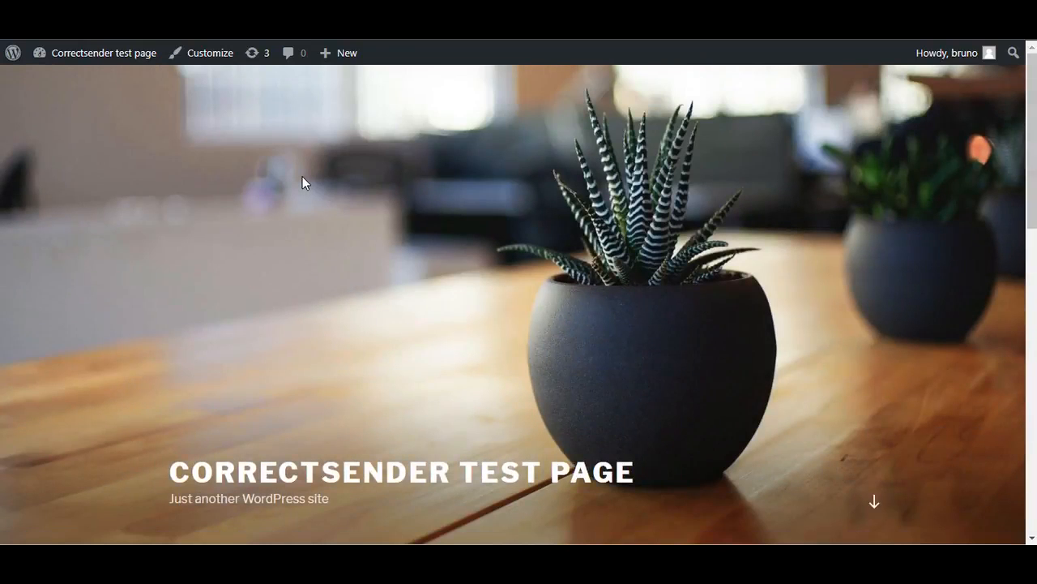
scroll(308, 177, down, 2)
scroll(308, 179, up, 2)
Switch to the test site's WordPress admin and open the Scripts Inserter plugin settings
mouse_move(121, 38)
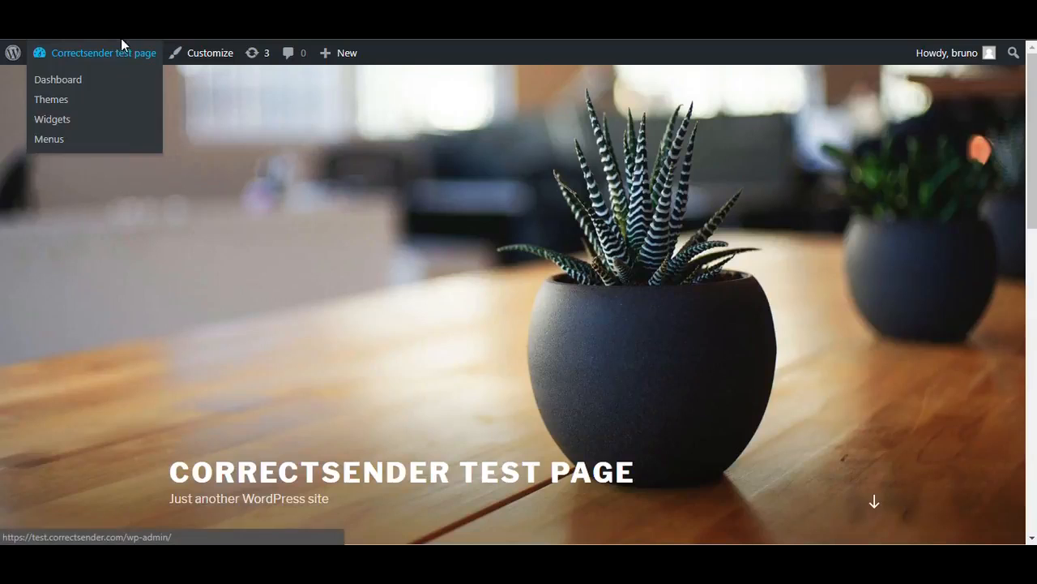
click(59, 34)
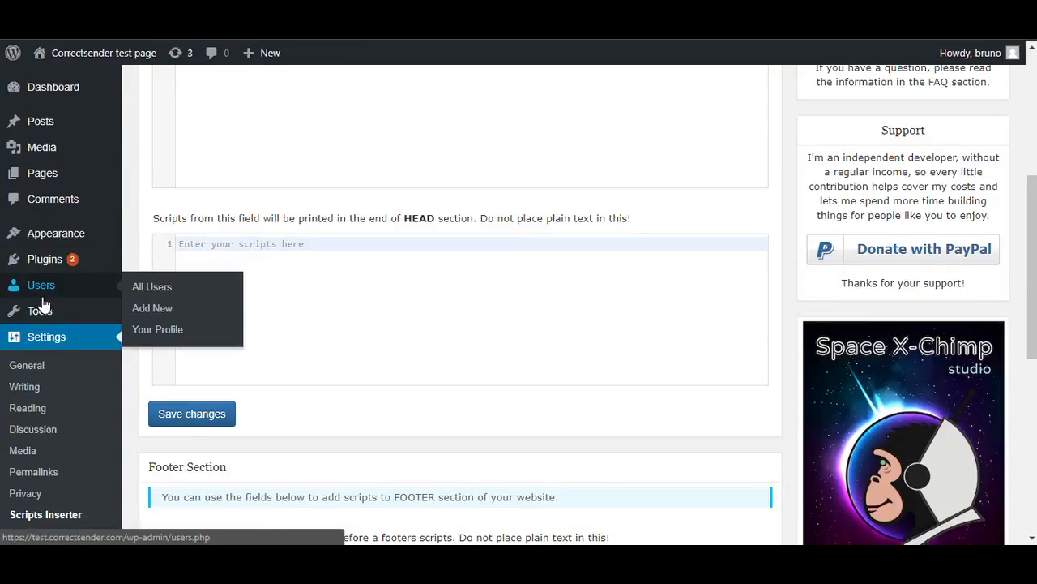
click(49, 514)
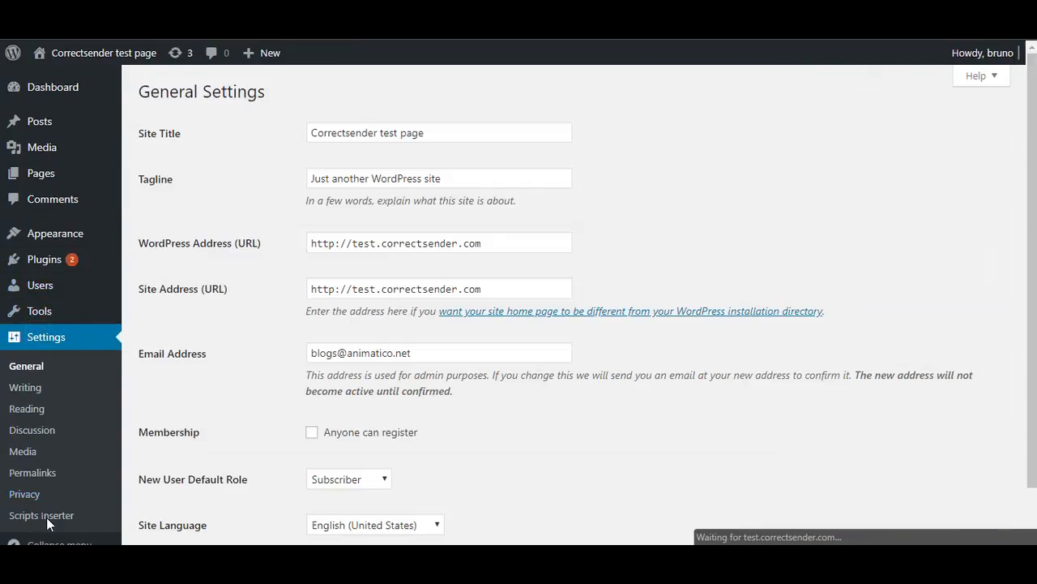
click(47, 518)
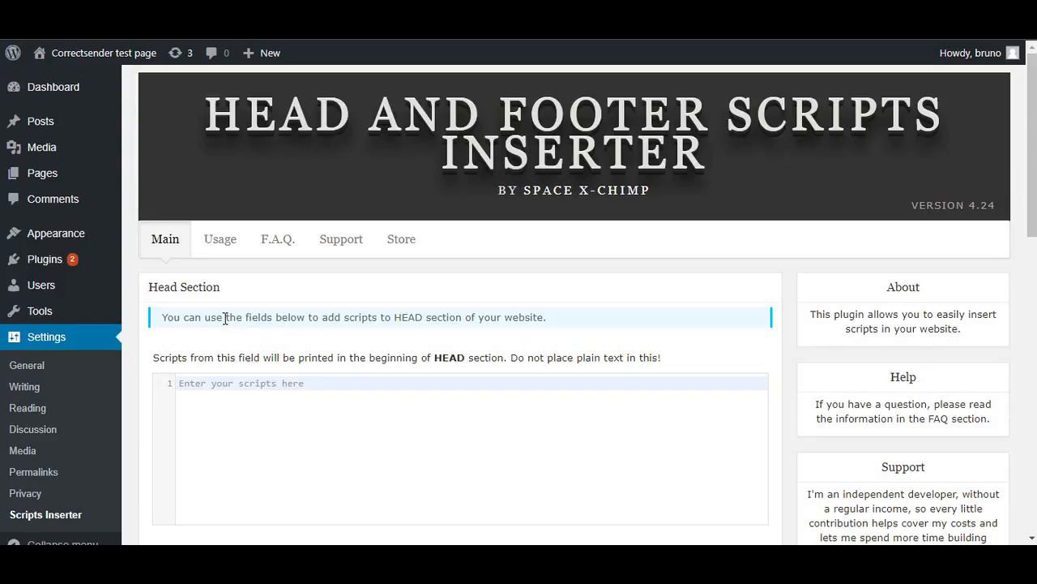
Paste the copied embed code into the scripts field for the end of the HEAD section
scroll(227, 318, down, 3)
click(232, 352)
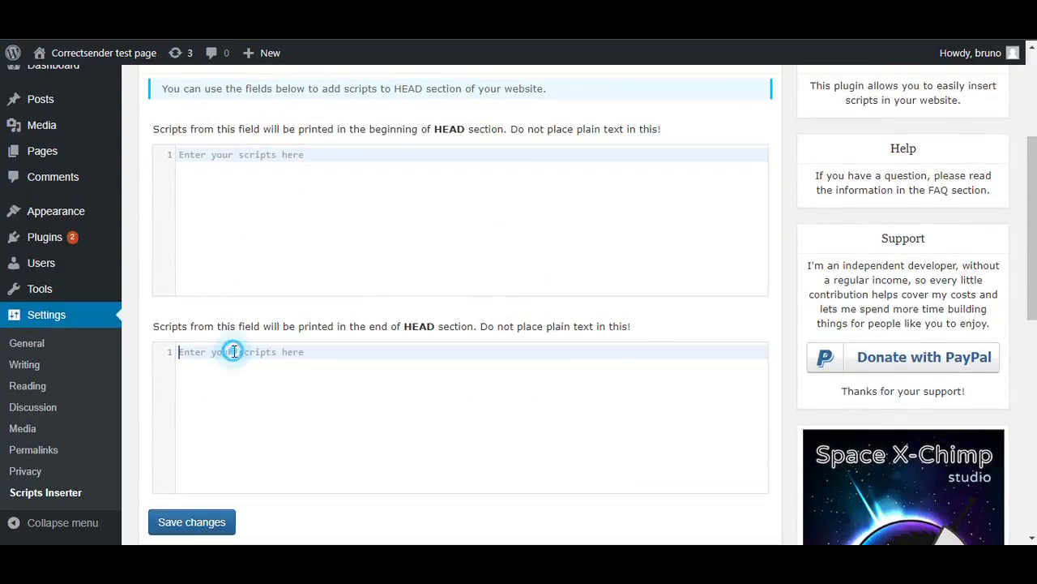
key(ctrl+v)
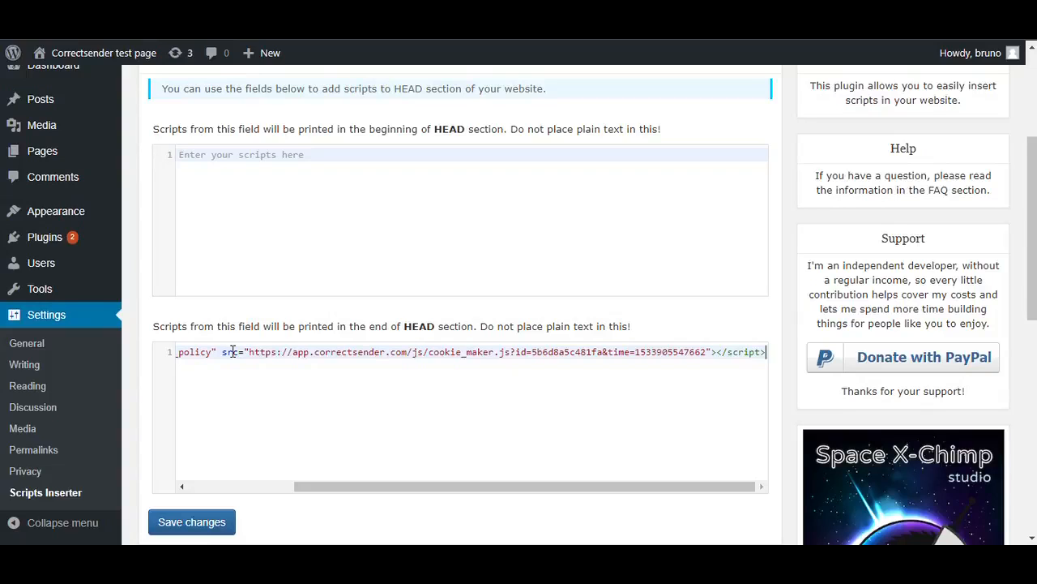
Save the inserted header script and reload the Correctsender test page to bring up its cookie popup
click(185, 523)
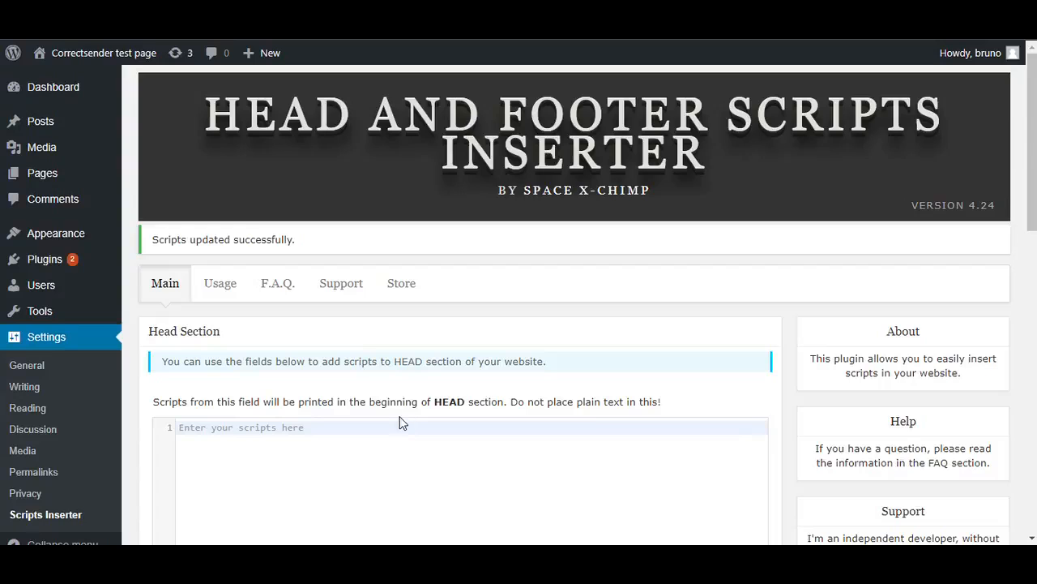
click(106, 32)
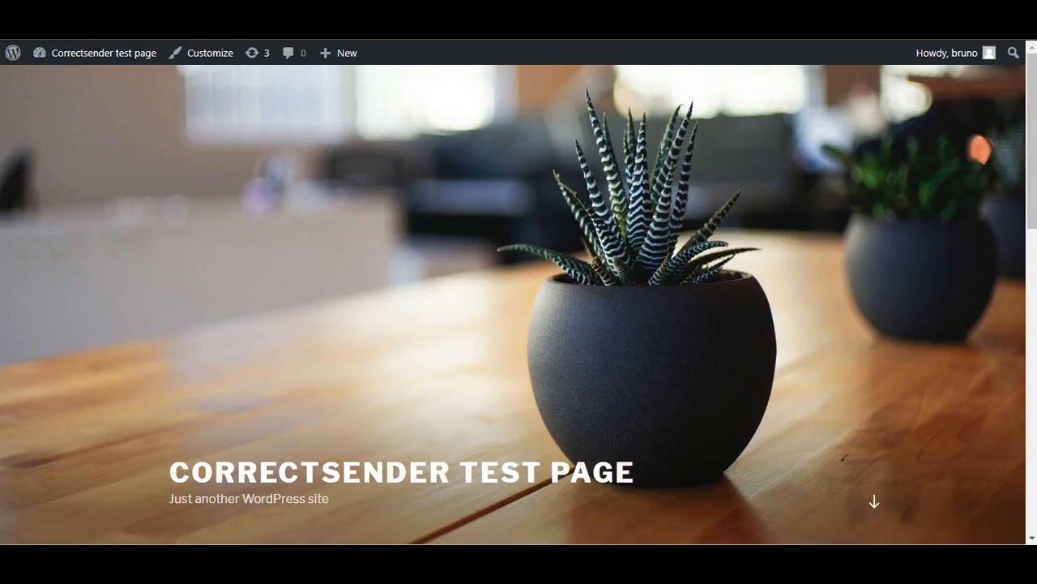
click(57, 24)
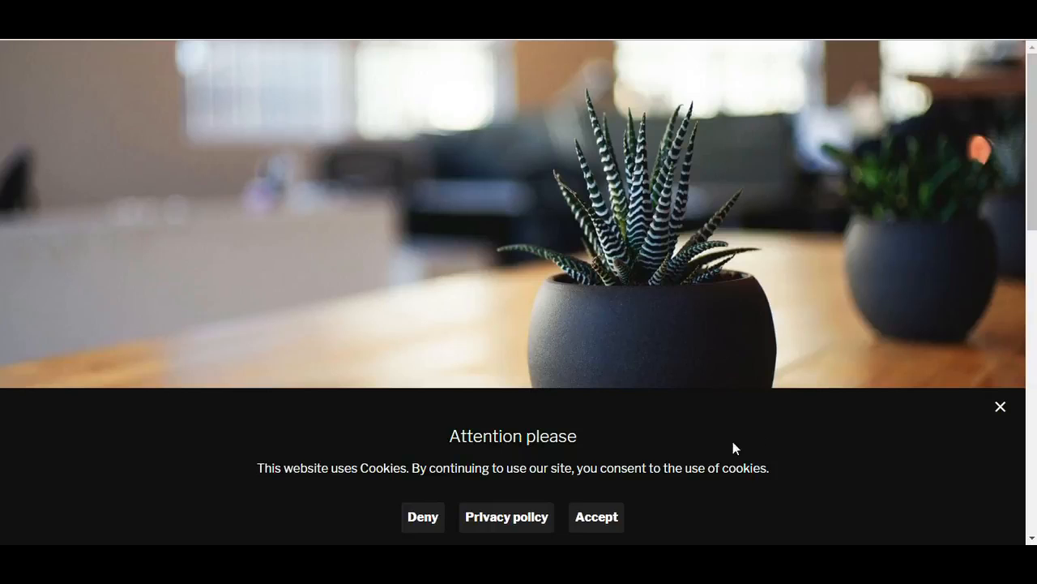
Test denying cookies in the popup and return to the Correctsender test page
click(417, 519)
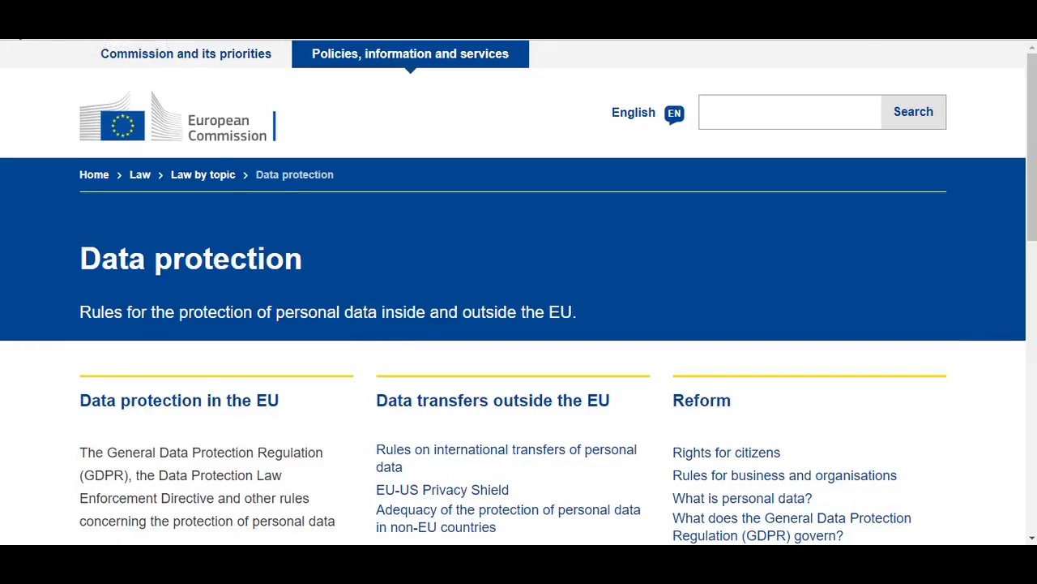
click(16, 25)
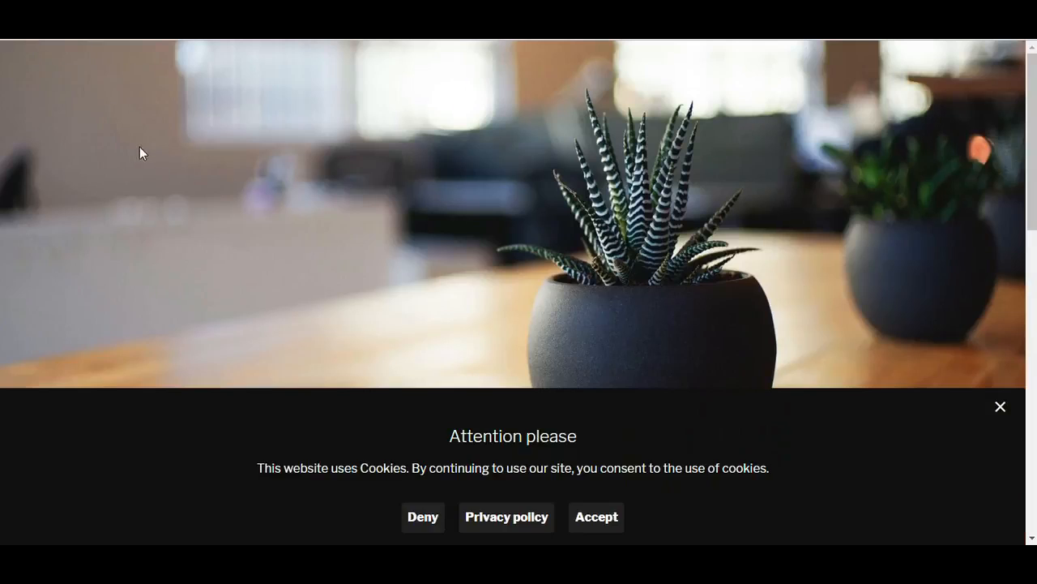
Open the policy window from the cookie popup and read through the cookie policy text
click(509, 516)
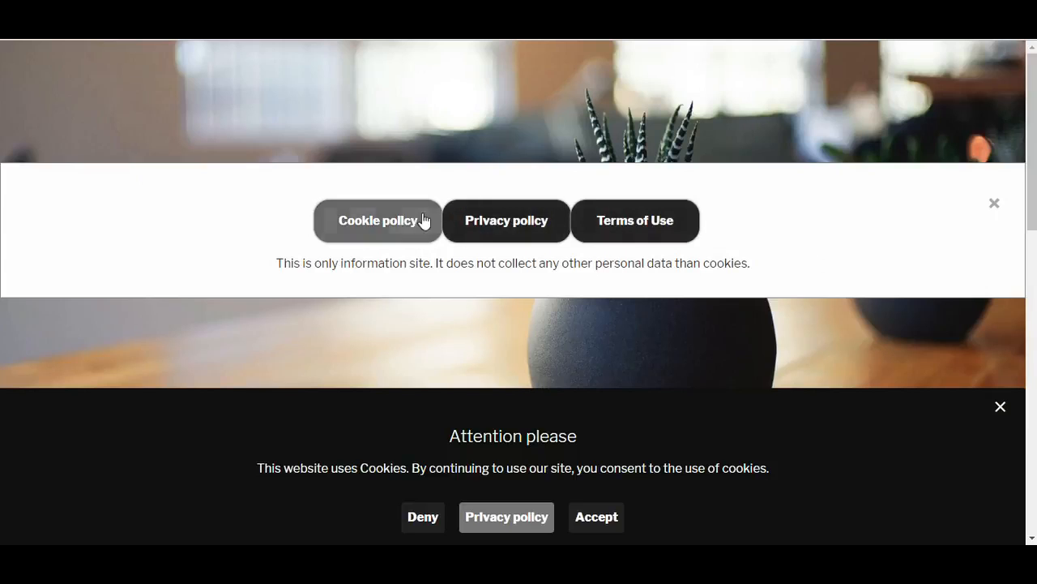
click(394, 223)
scroll(308, 273, down, 6)
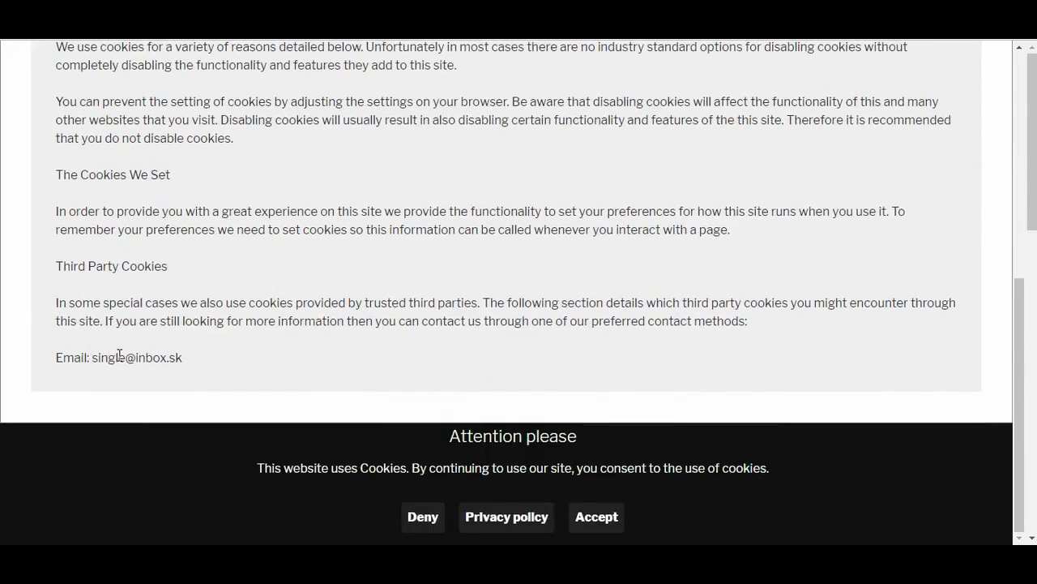
scroll(93, 362, up, 2)
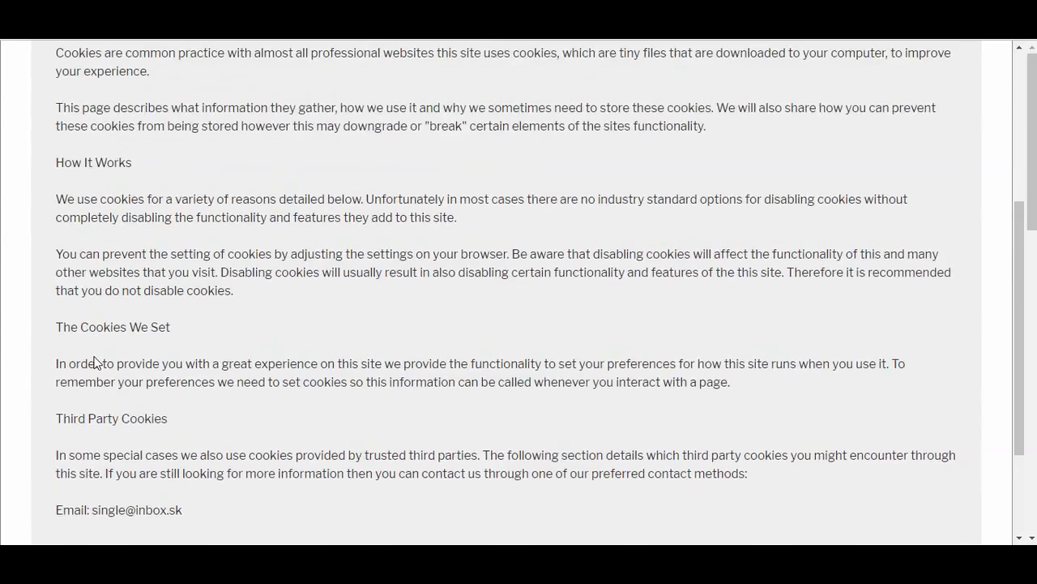
scroll(100, 354, up, 2)
scroll(103, 354, up, 2)
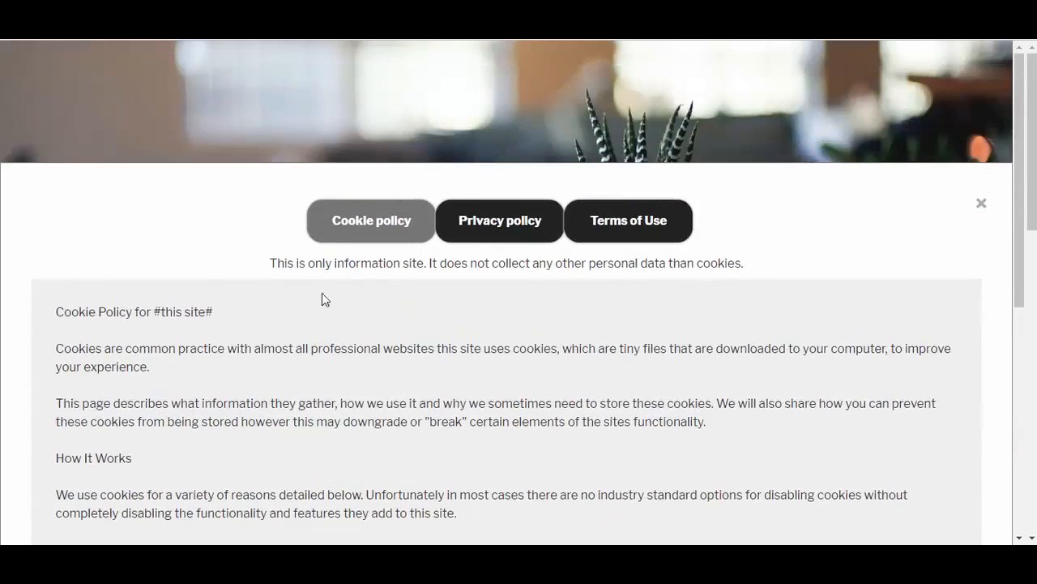
Display the privacy policy for Test Company in the policy window and read through its sections
click(475, 235)
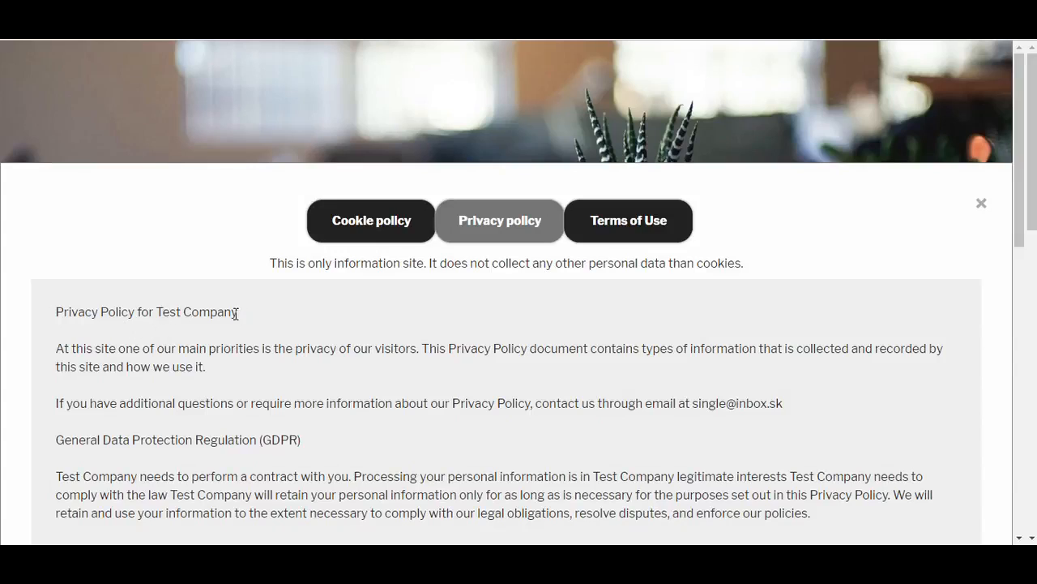
scroll(213, 310, down, 1)
scroll(729, 322, down, 8)
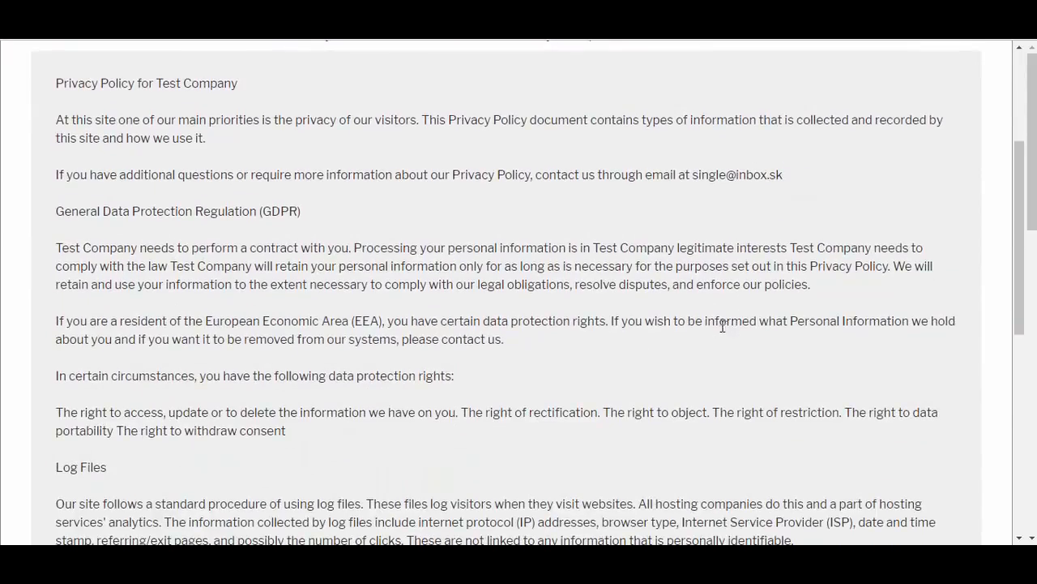
scroll(708, 320, up, 10)
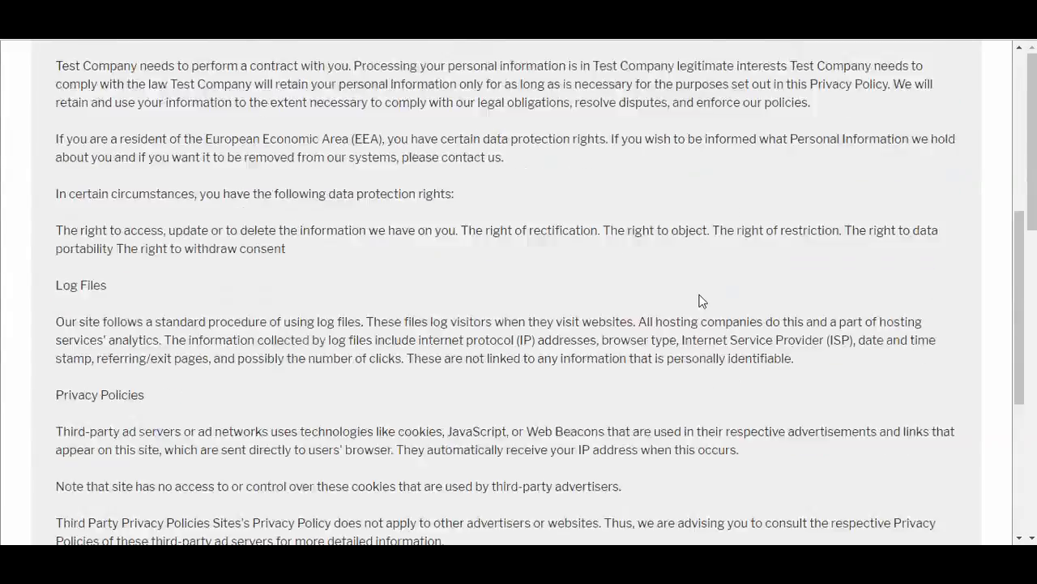
Review the terms of use for Test Company down to the end and close the policy window
click(612, 172)
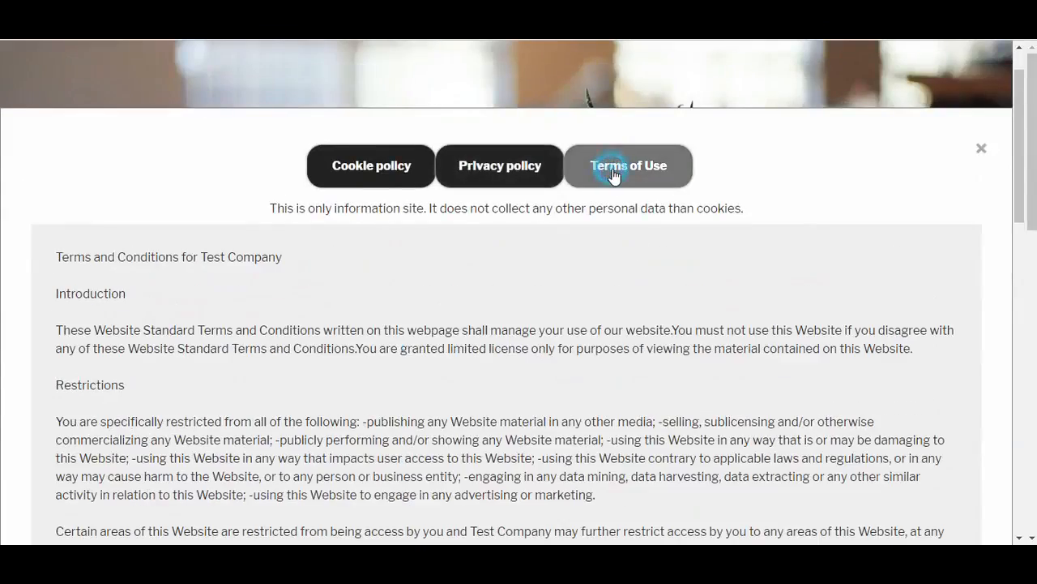
scroll(397, 307, down, 10)
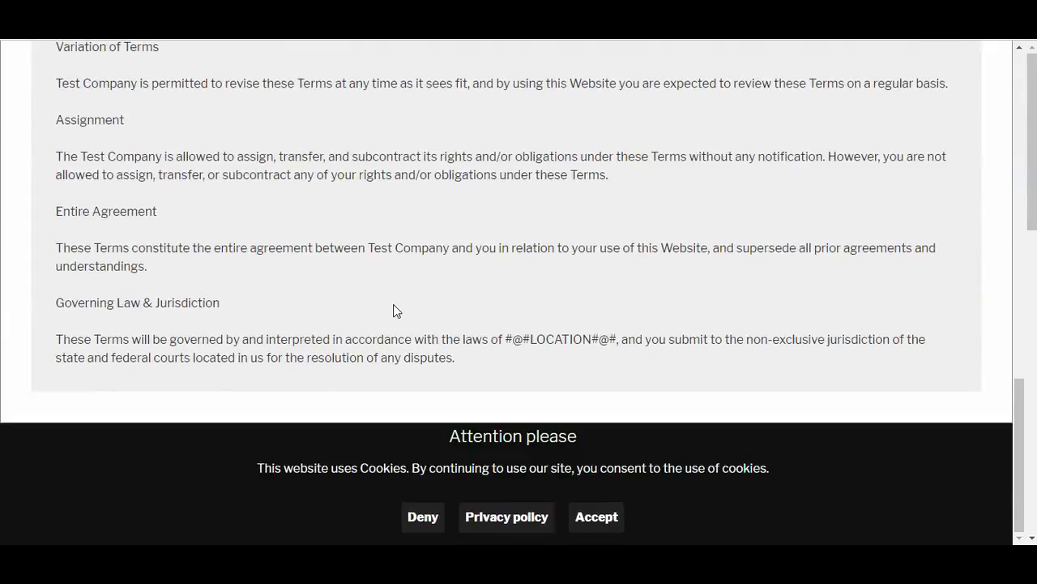
scroll(393, 306, up, 10)
scroll(393, 306, up, 2)
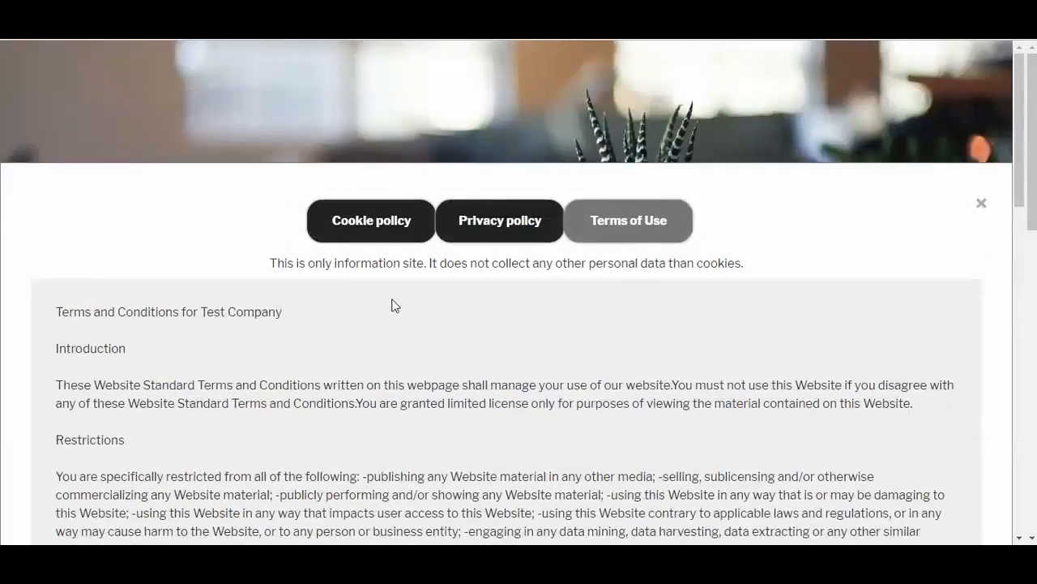
click(981, 204)
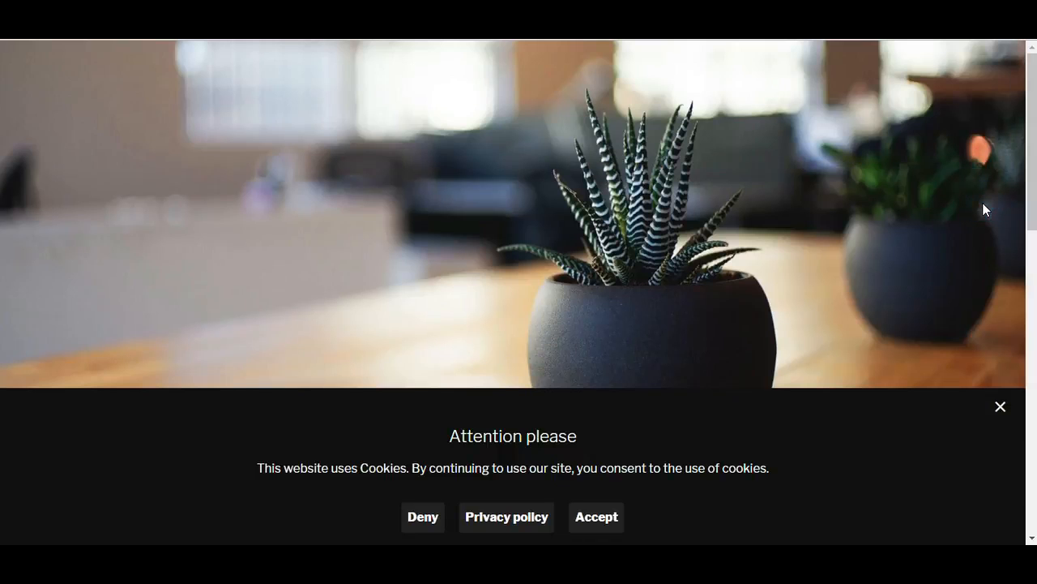
Accept the cookies, reopen the notice to check its policy window, and close both
click(598, 515)
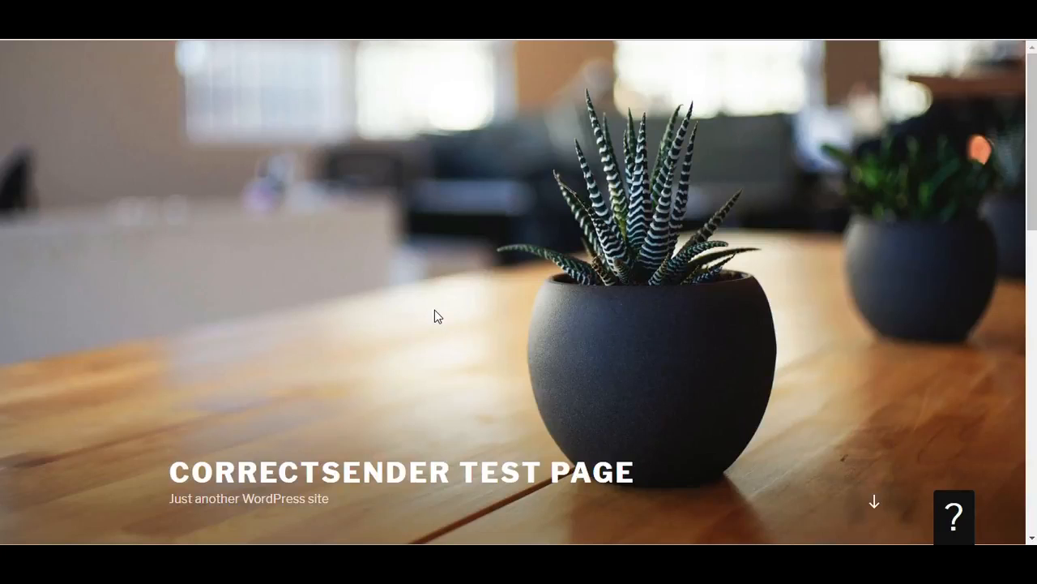
click(956, 511)
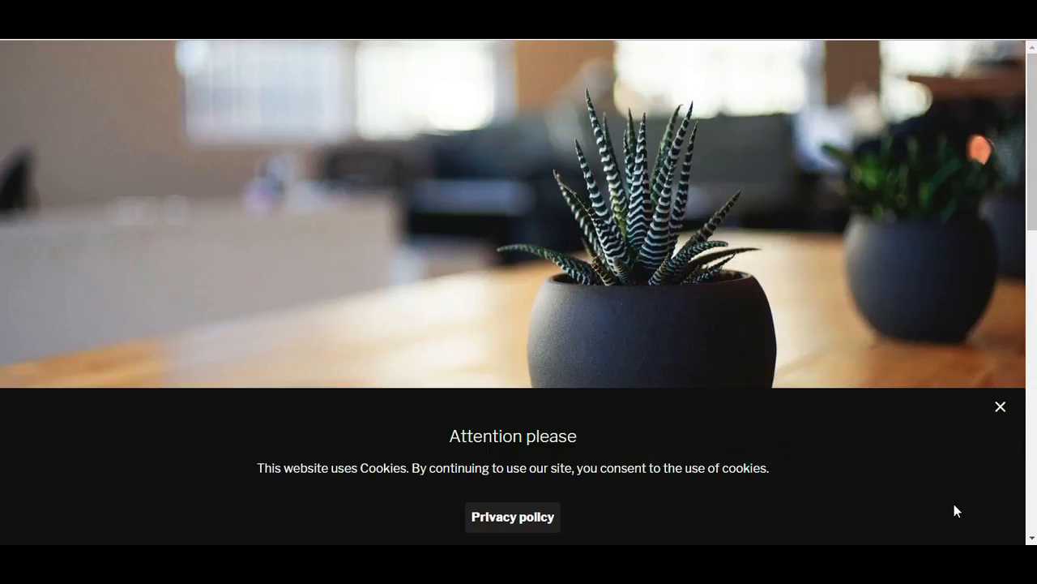
click(548, 517)
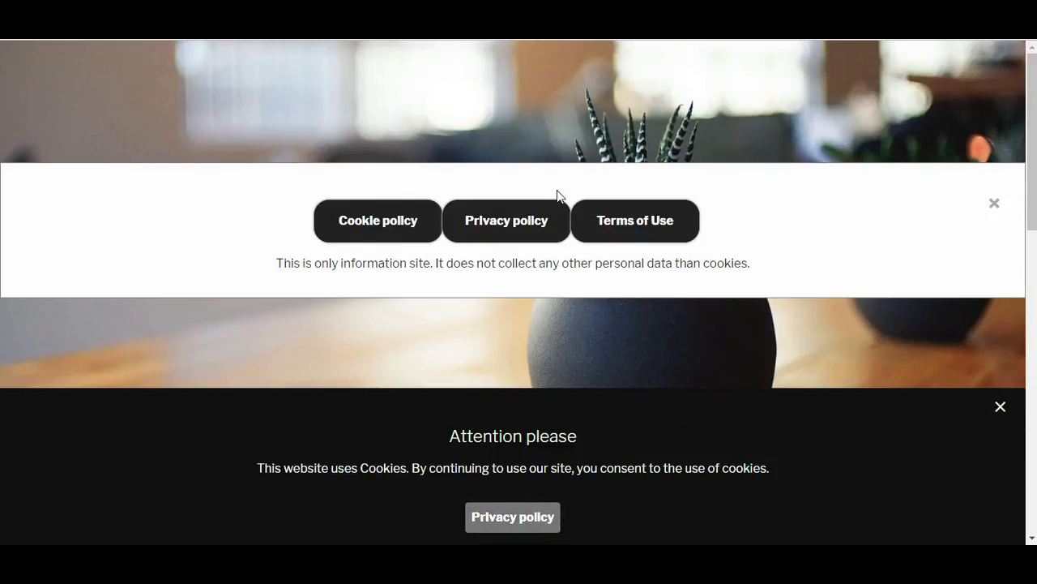
click(996, 207)
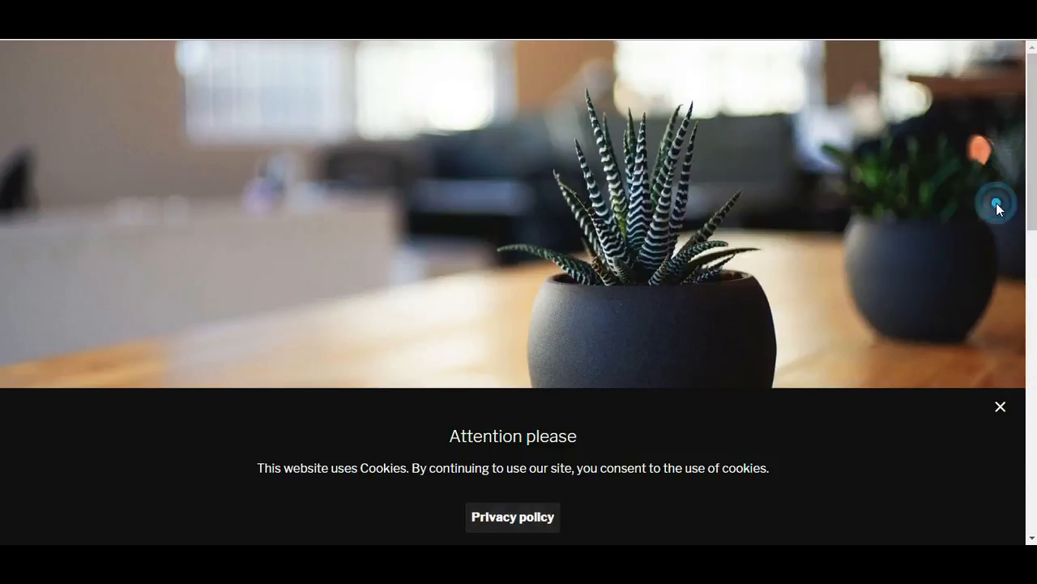
click(1000, 404)
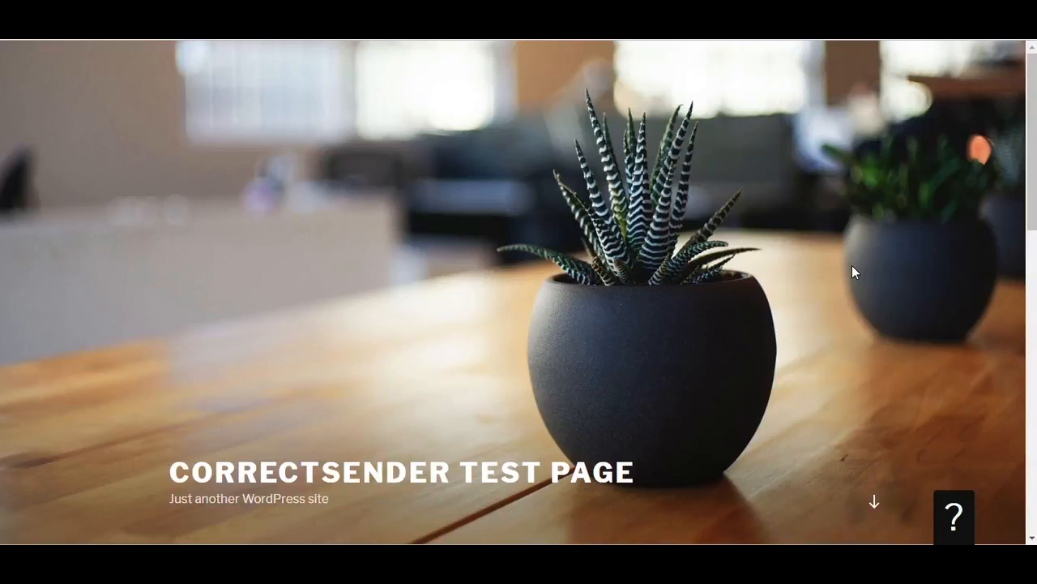
Inspect the test site's stored cookies in the browser's developer tools and close the tools
key(ctrl+shift+i)
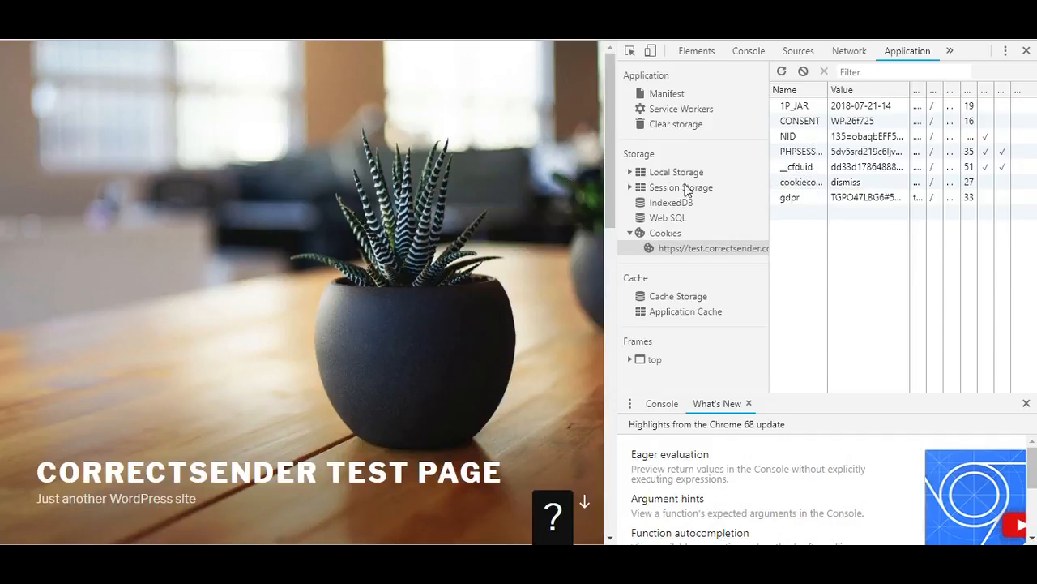
click(1026, 51)
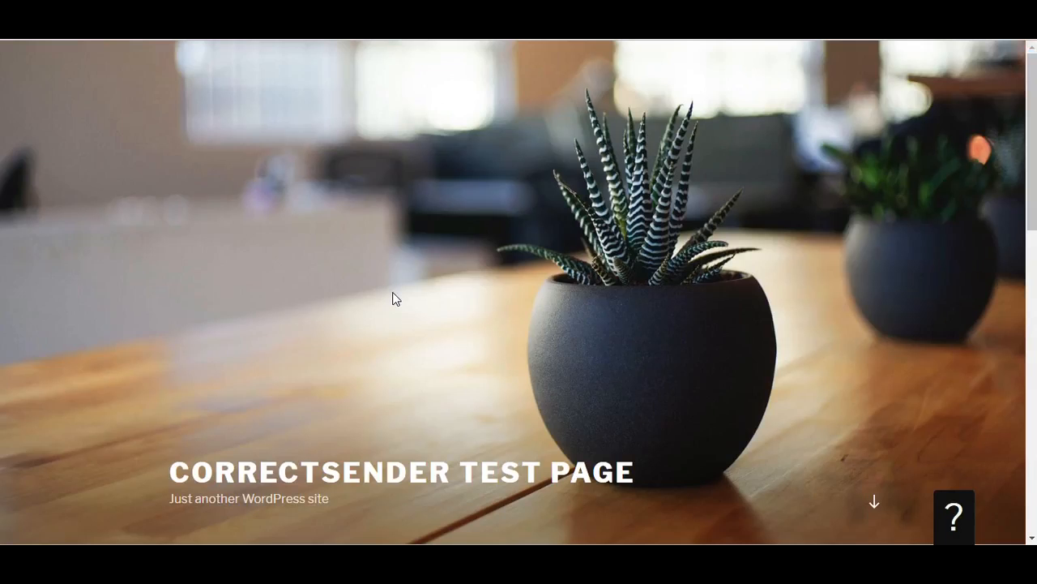